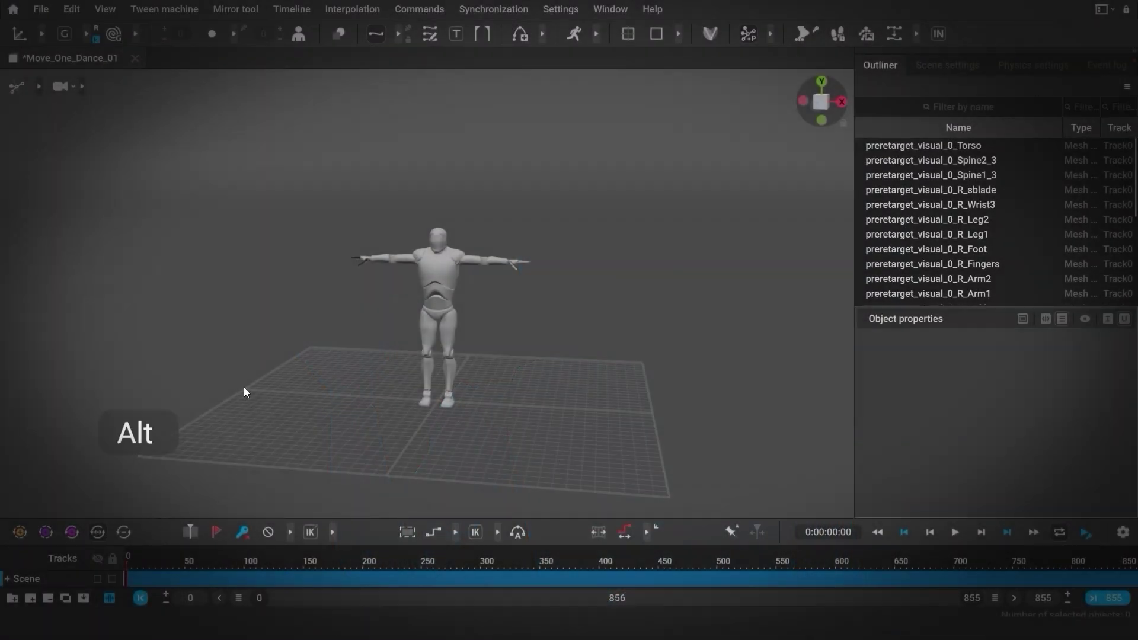
Step: Look around the empty untitled scene, then bring up the Import Fbx/Dae file browser
left_click_drag(243, 387, 285, 409, "alt")
scroll(284, 409, "up", 5)
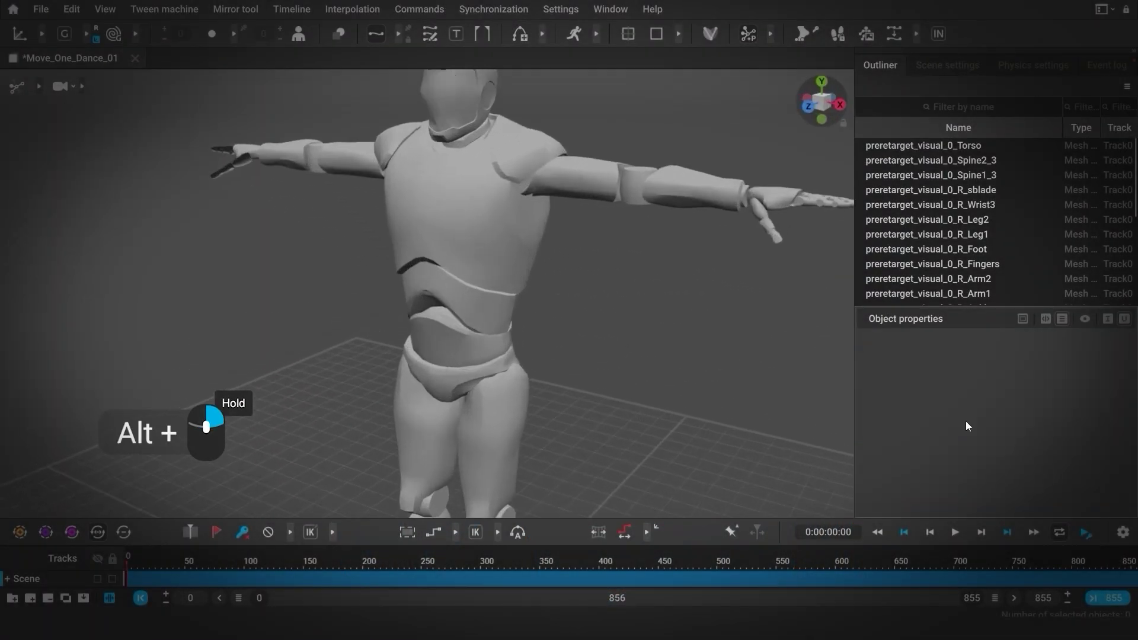
scroll(290, 407, "down", 6)
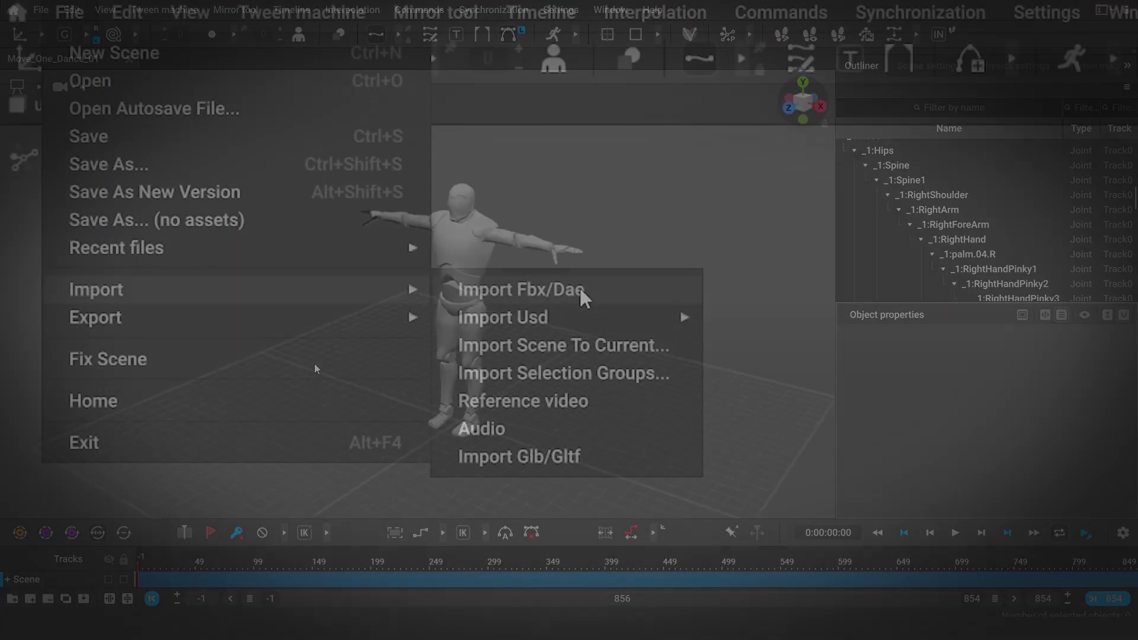
left_click(581, 290)
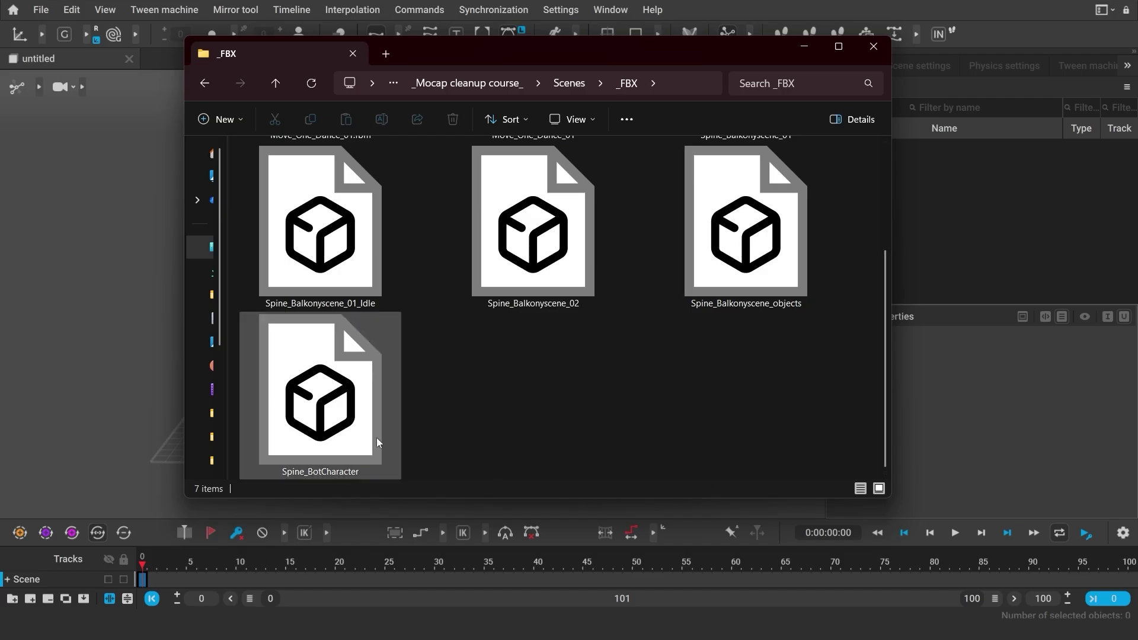
Step: Preview Spine_BotCharacter.fbx in 3D Viewer, turning it to the side, back and front, then return to Cascadeur
double_click(354, 425)
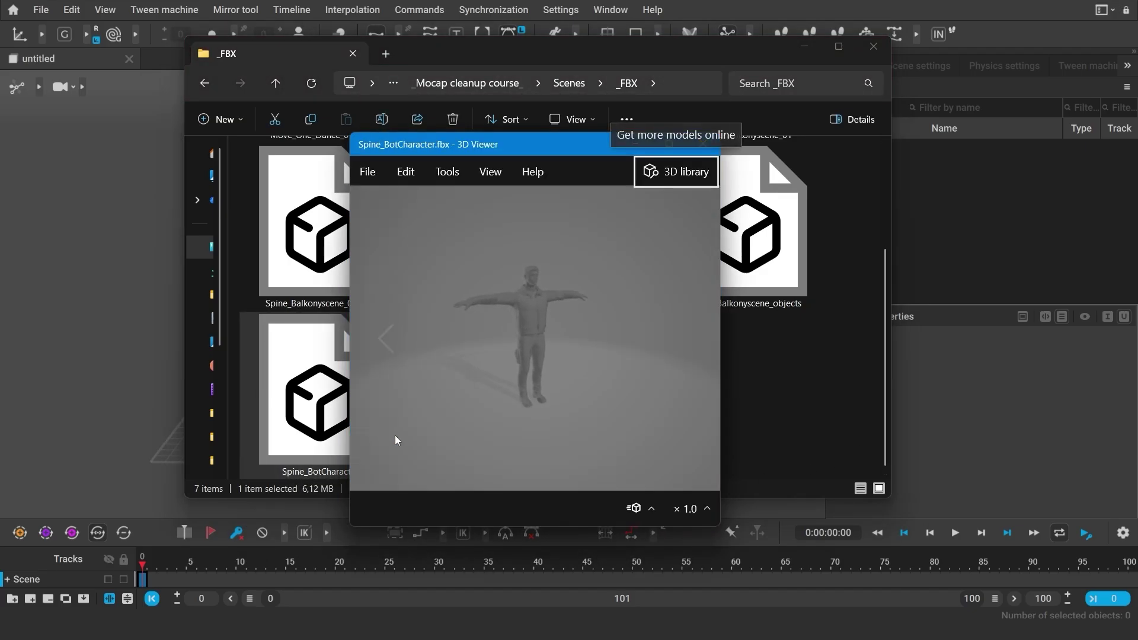
left_click_drag(454, 439, 796, 446)
left_click_drag(449, 436, 504, 437)
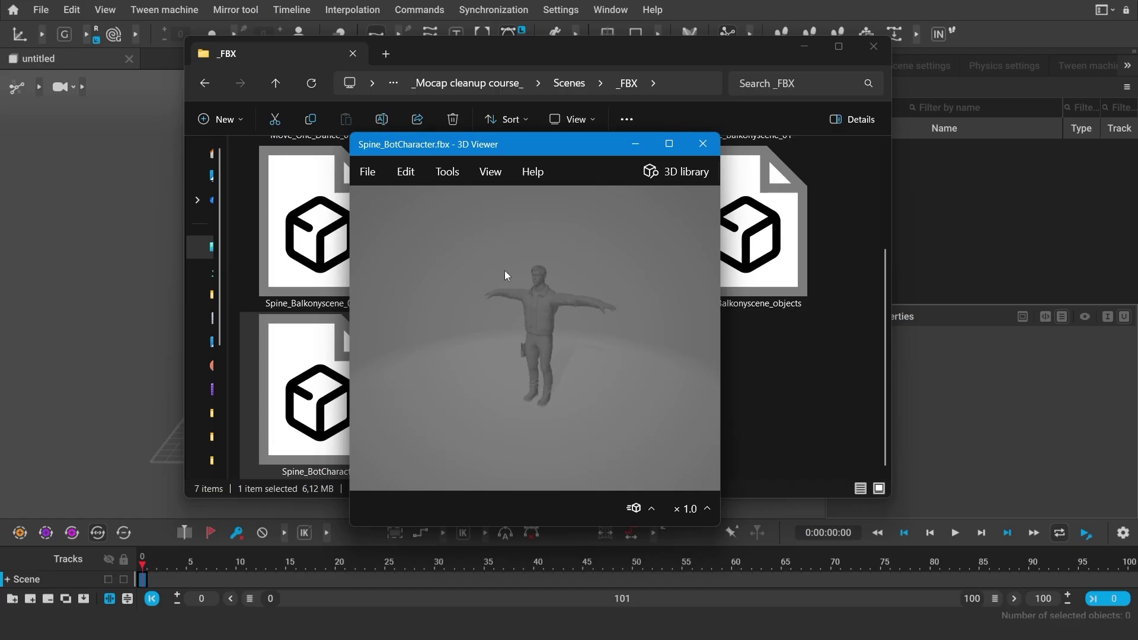
left_click(88, 403)
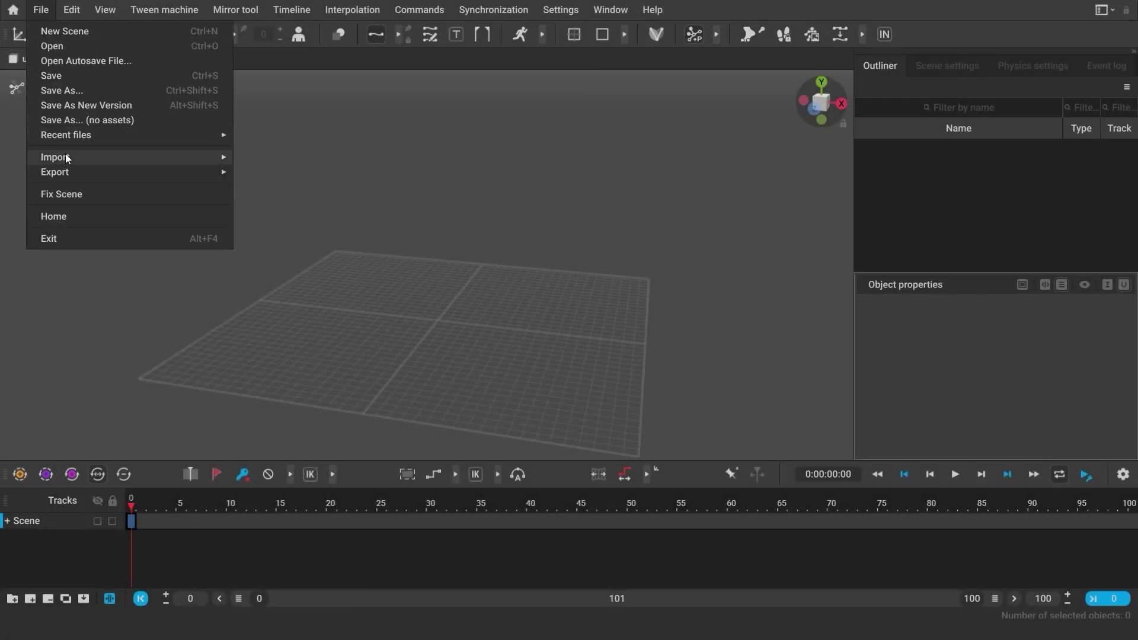
Step: Import Spine_BotCharacter.fbx with the Add model preset and accept entering rig mode
mouse_move(66, 158)
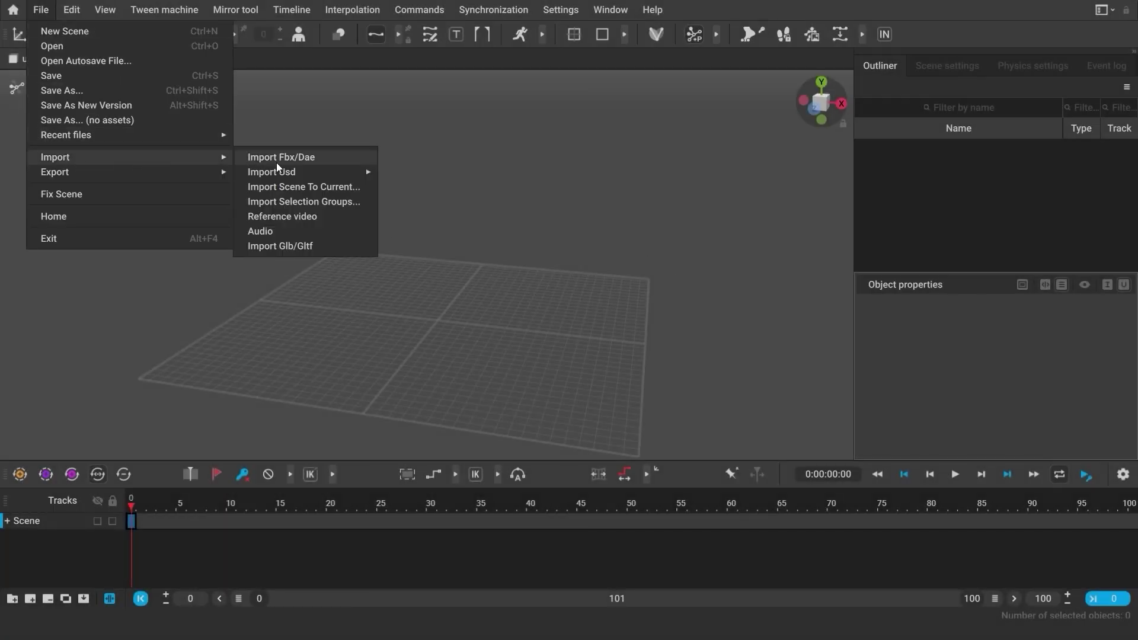
left_click(316, 157)
left_click(602, 151)
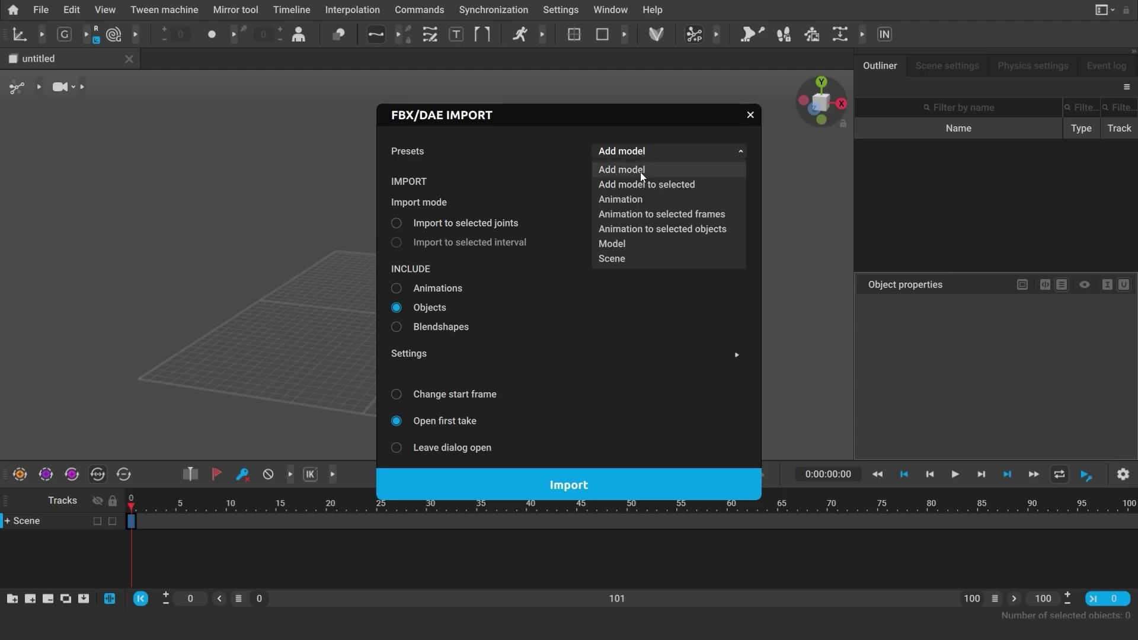
left_click(642, 174)
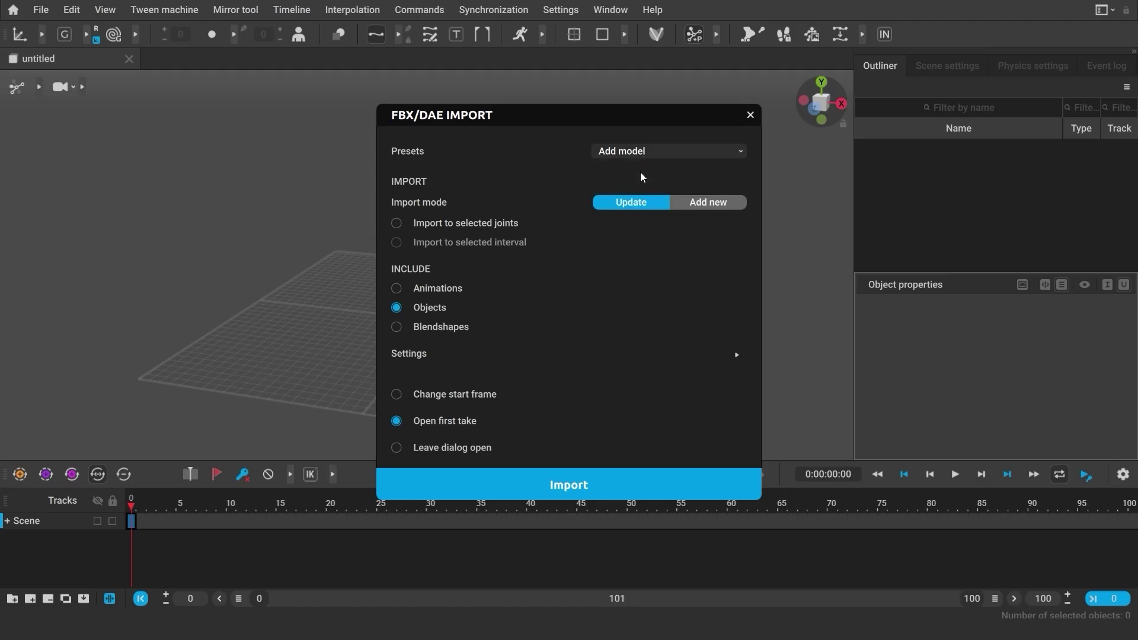
left_click(711, 483)
left_click(338, 190)
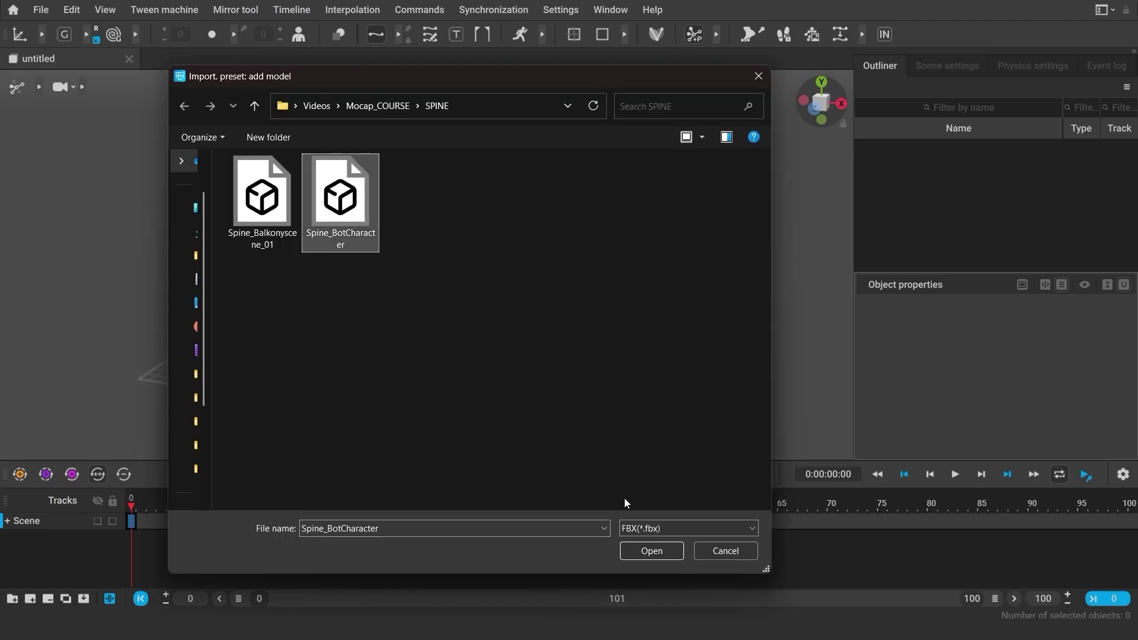
left_click(651, 549)
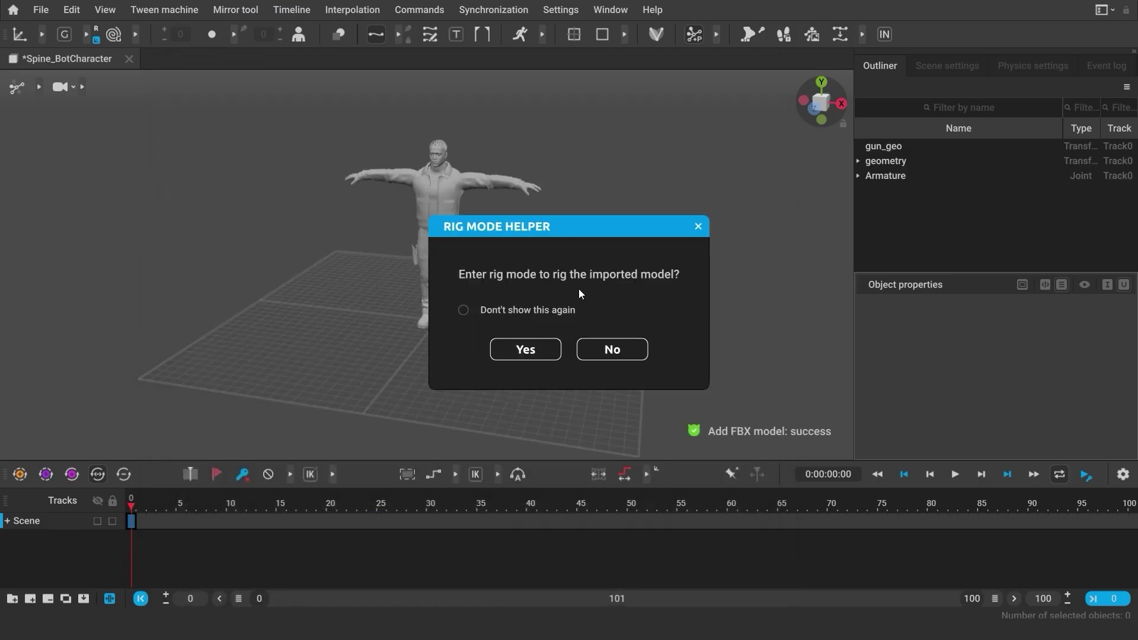
left_click(516, 358)
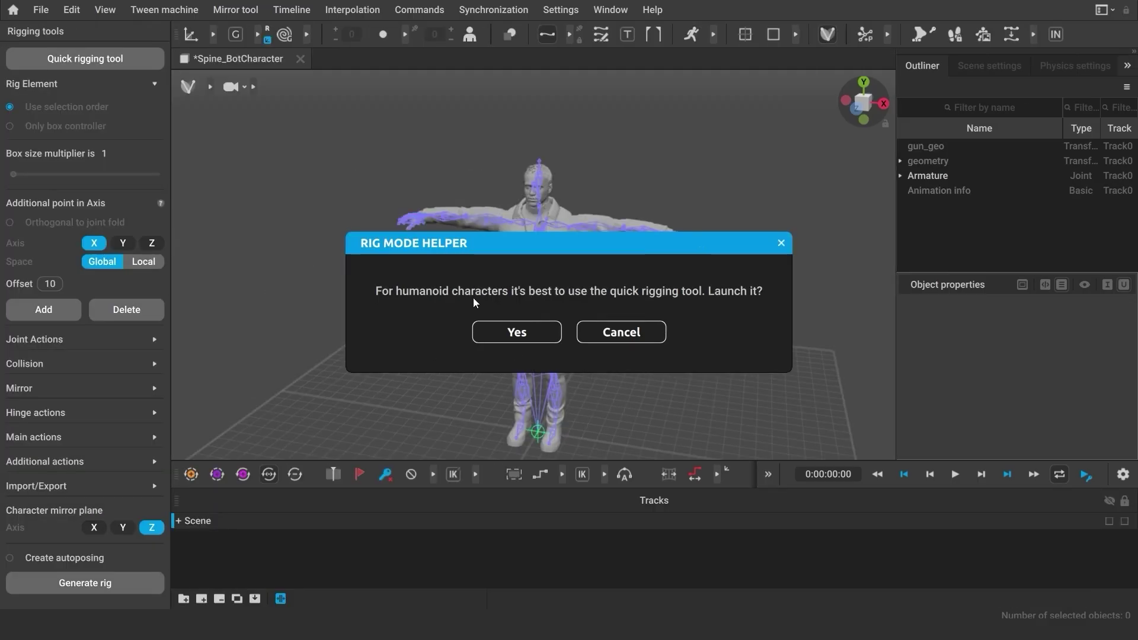
Step: Shift the Rig Mode Helper prompt aside and back, then cancel the quick-rigging suggestion
left_click_drag(462, 244, 776, 262)
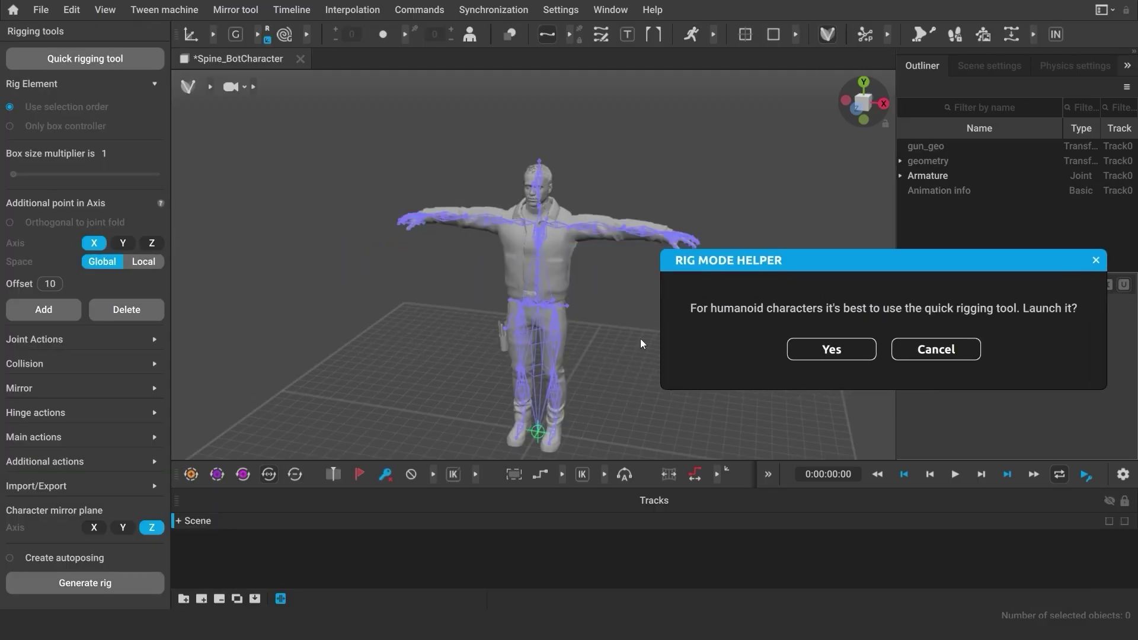
left_click_drag(851, 259, 593, 270)
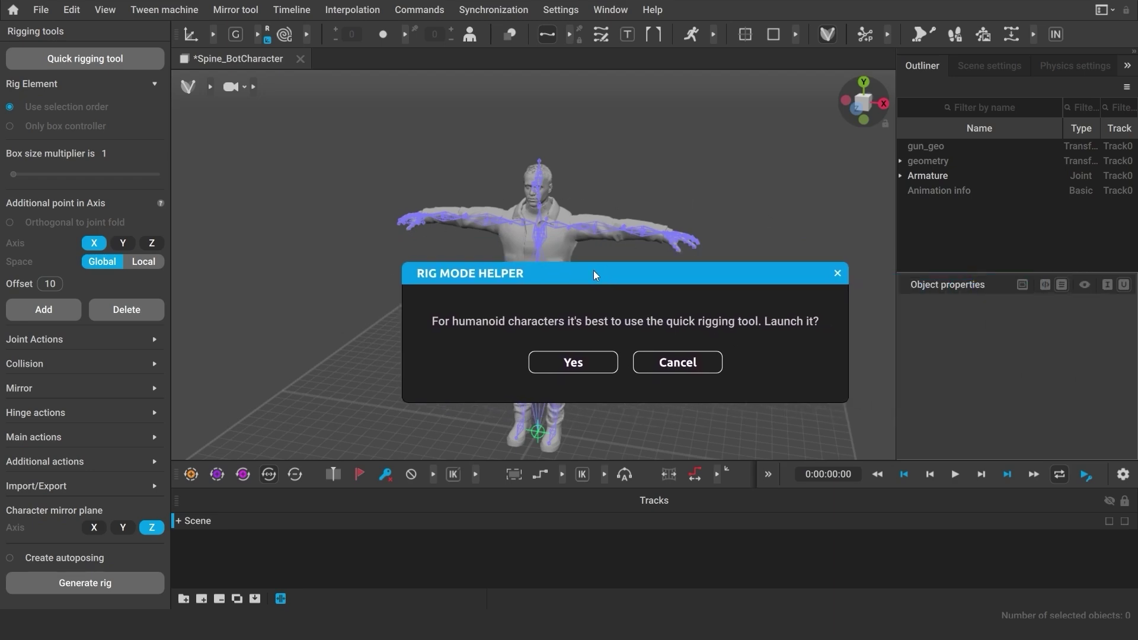
left_click(676, 362)
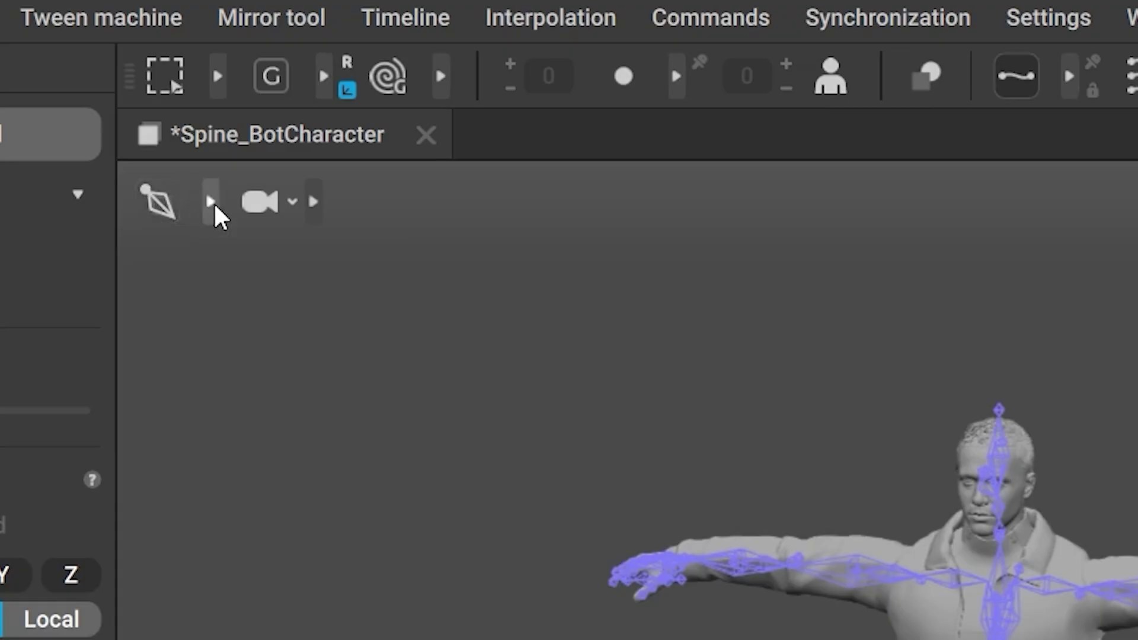
Step: Compare Wireframe and Shaded display modes, settling on the Rigging view mode
left_click(212, 203)
left_click(380, 203)
left_click(473, 203)
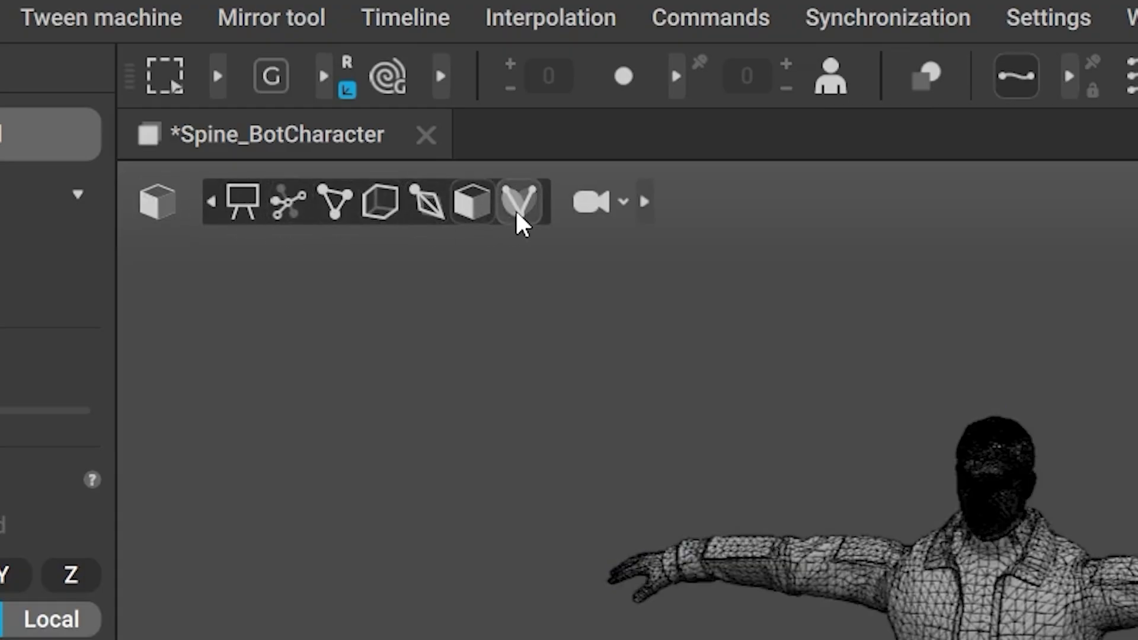
left_click(516, 208)
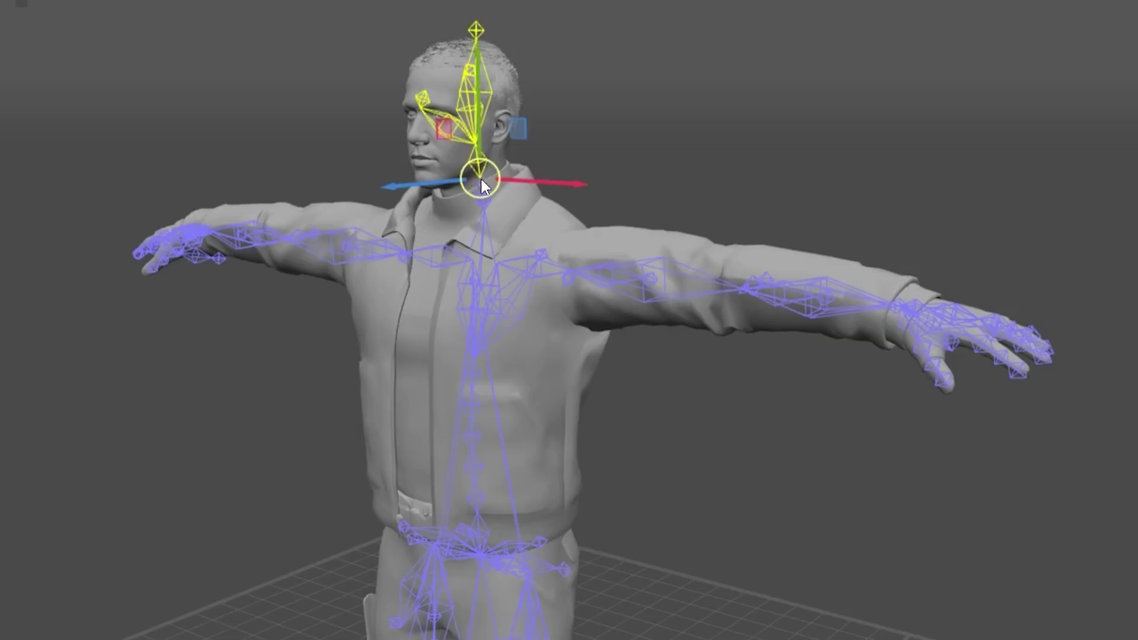
left_click_drag(480, 177, 536, 182)
Step: Test rotating the head and moving the upper body from the chest, undoing each change
key("e")
key("ctrl+z")
left_click(514, 308)
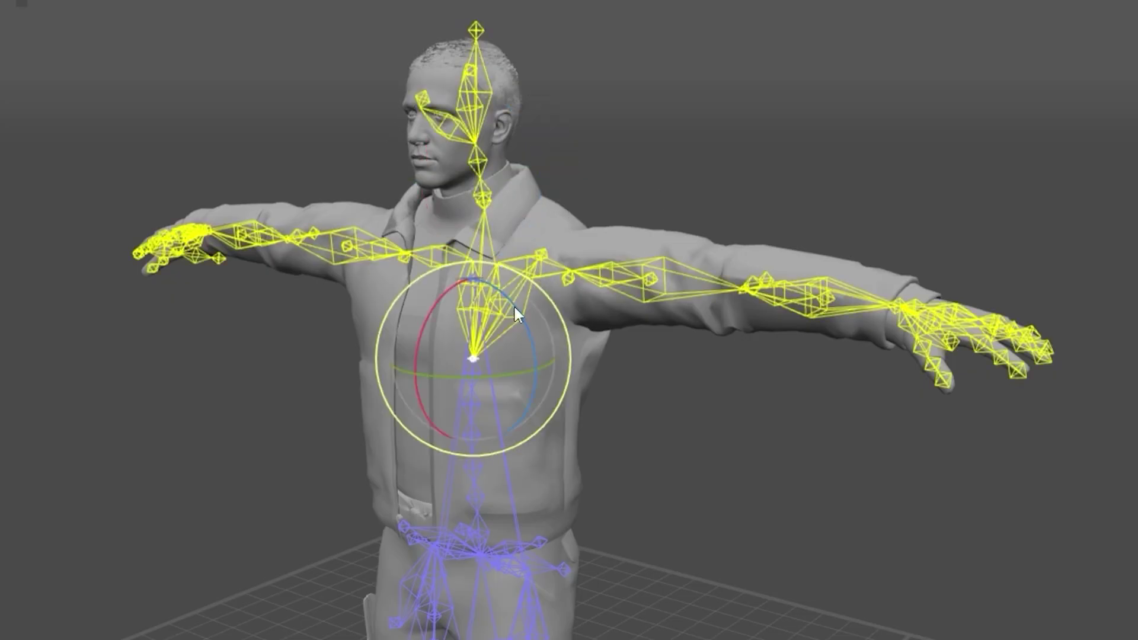
key("w")
mouse_move(471, 356)
left_mouse_down()
mouse_move(453, 358)
mouse_move(468, 355)
left_mouse_up()
key("ctrl+z")
Step: Test raising the right arm and moving the left hand down, then deselect
left_click(556, 264)
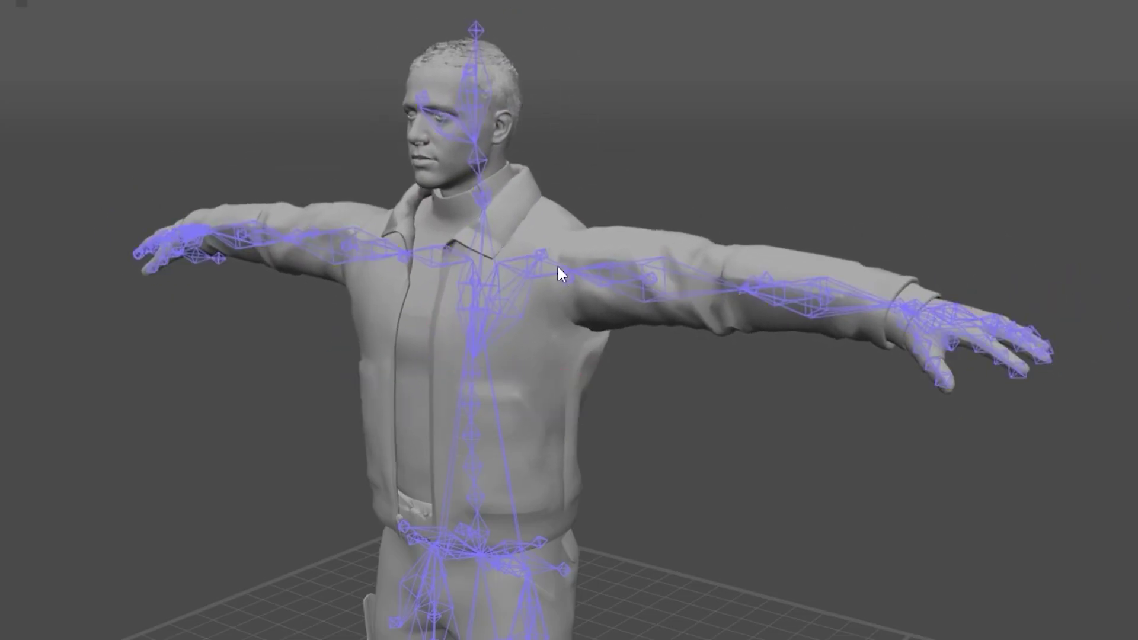
left_click_drag(557, 265, 530, 256)
key("ctrl+z")
left_click(662, 409)
left_click_drag(909, 315, 874, 406)
left_click(867, 413)
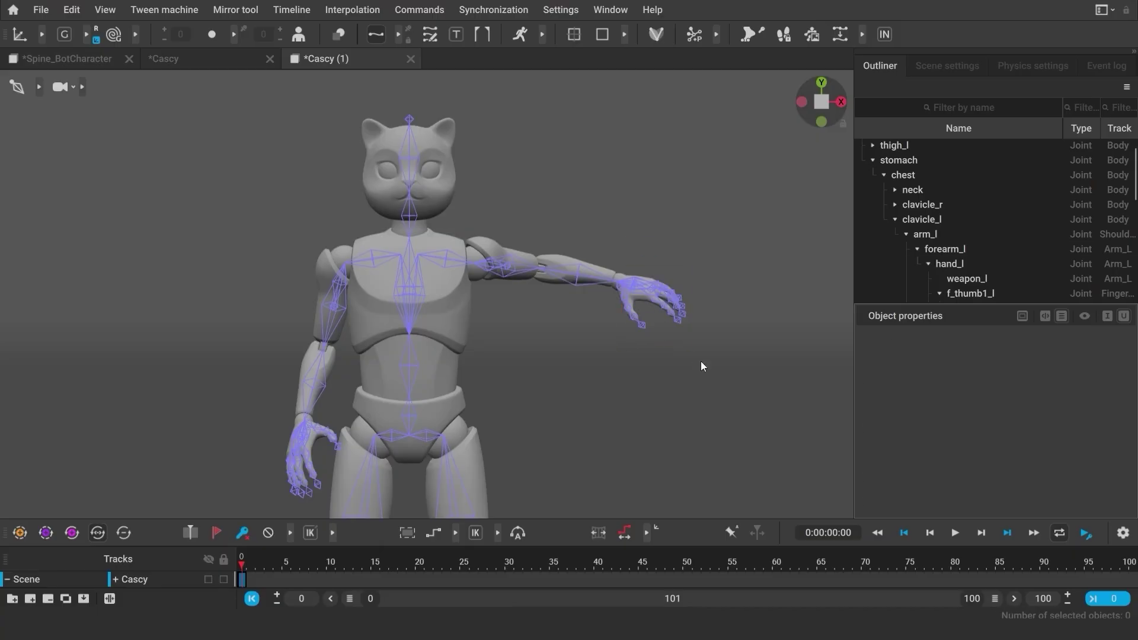
Step: Swing the cat's left hand and pull its left elbow down, then deselect
left_click(620, 246)
left_click_drag(620, 246, 610, 391)
left_click(569, 355)
left_click_drag(539, 267, 615, 364)
left_click(586, 496)
left_click(526, 436)
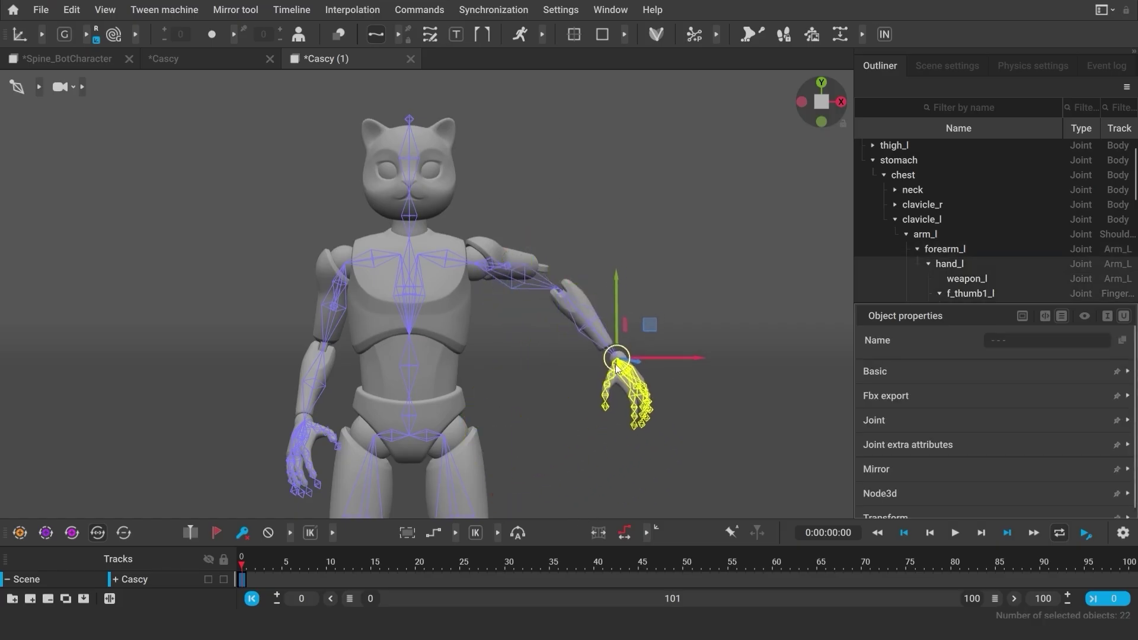
left_click(559, 395)
Step: In the Cascy scene, enable AutoPosing and Point controller display, then repose the left arm
left_click(163, 59)
left_click_drag(630, 246, 592, 390)
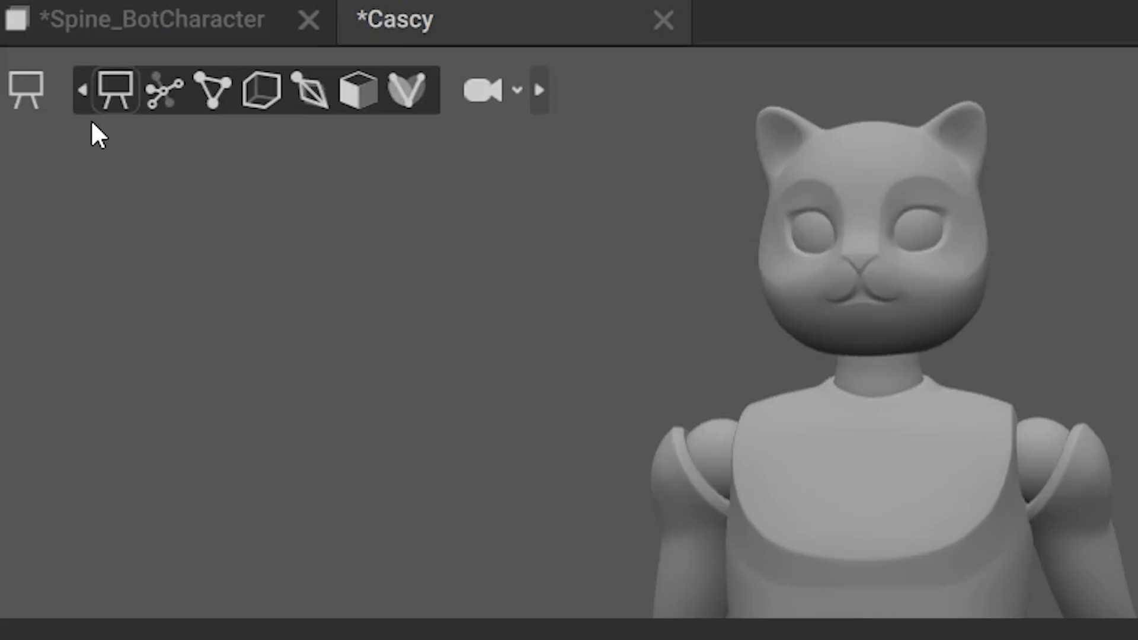
left_click(72, 93)
left_click(91, 93)
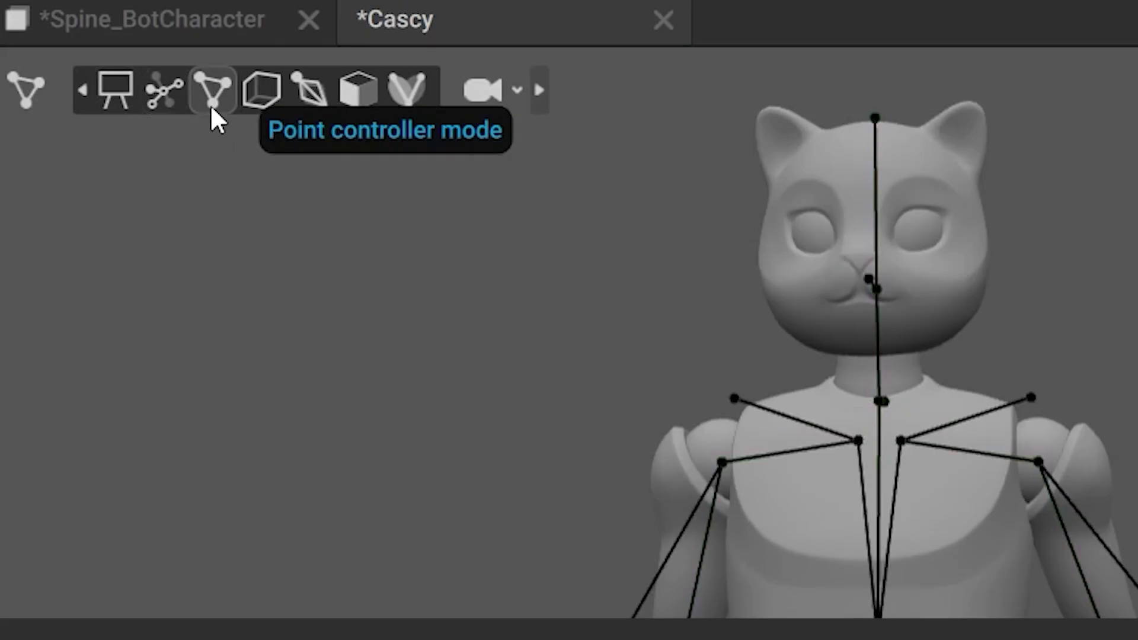
left_click_drag(593, 390, 581, 190)
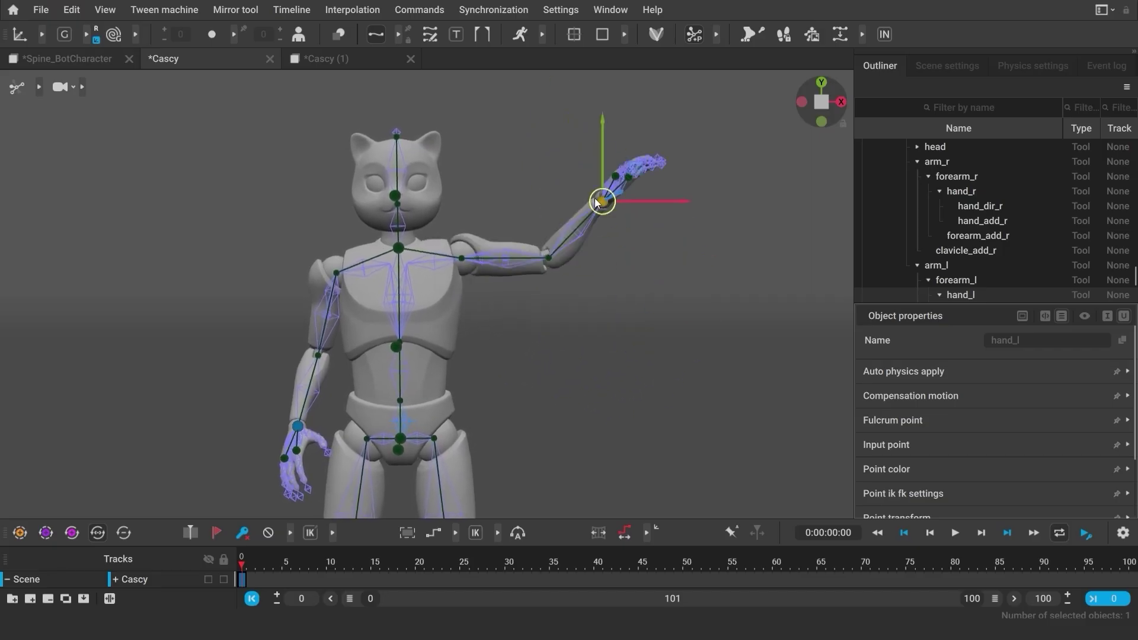
Step: Lift the right hand beside the head, twist the torso, and lower the left hand to the hip
left_click(297, 426)
left_click_drag(297, 426, 201, 361)
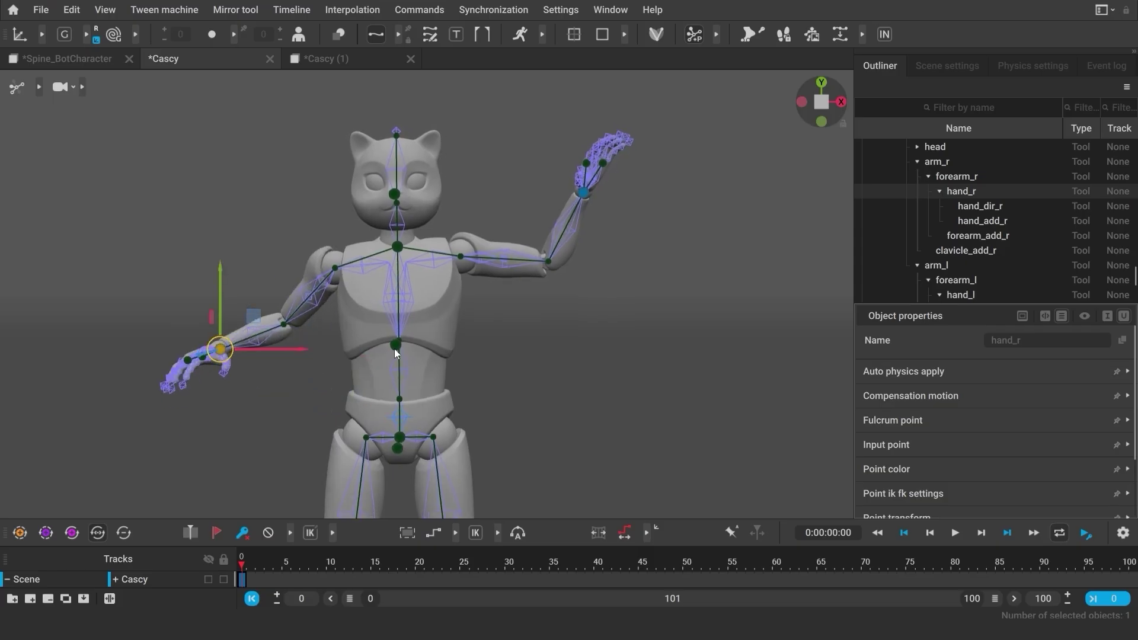
left_click_drag(394, 348, 348, 343)
left_click(582, 191)
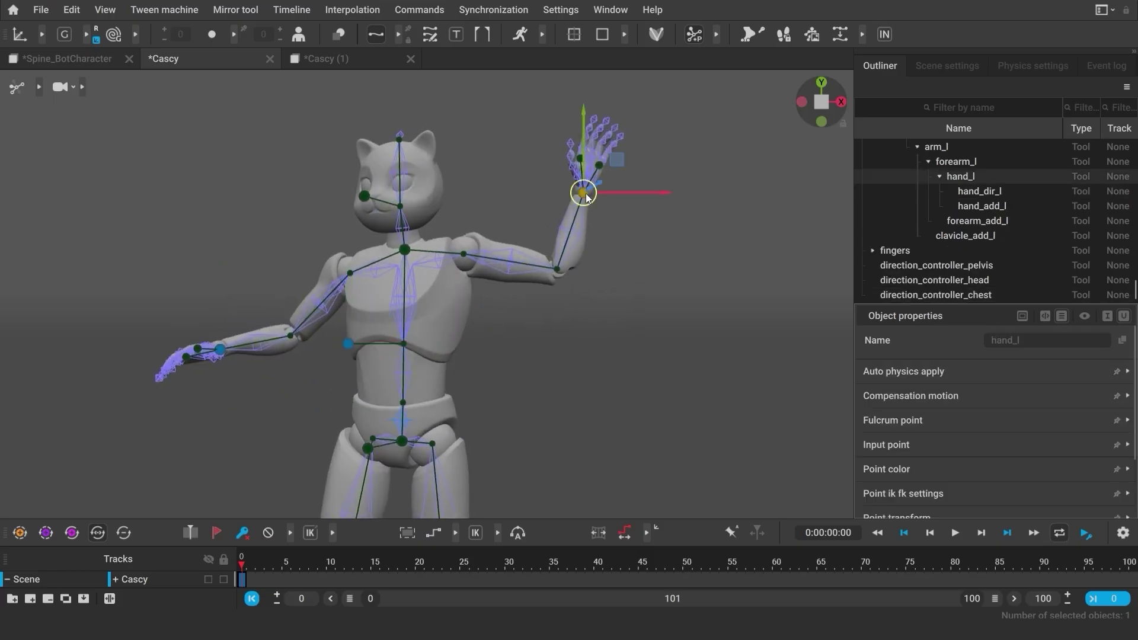
left_click_drag(582, 191, 529, 388)
left_click(674, 429)
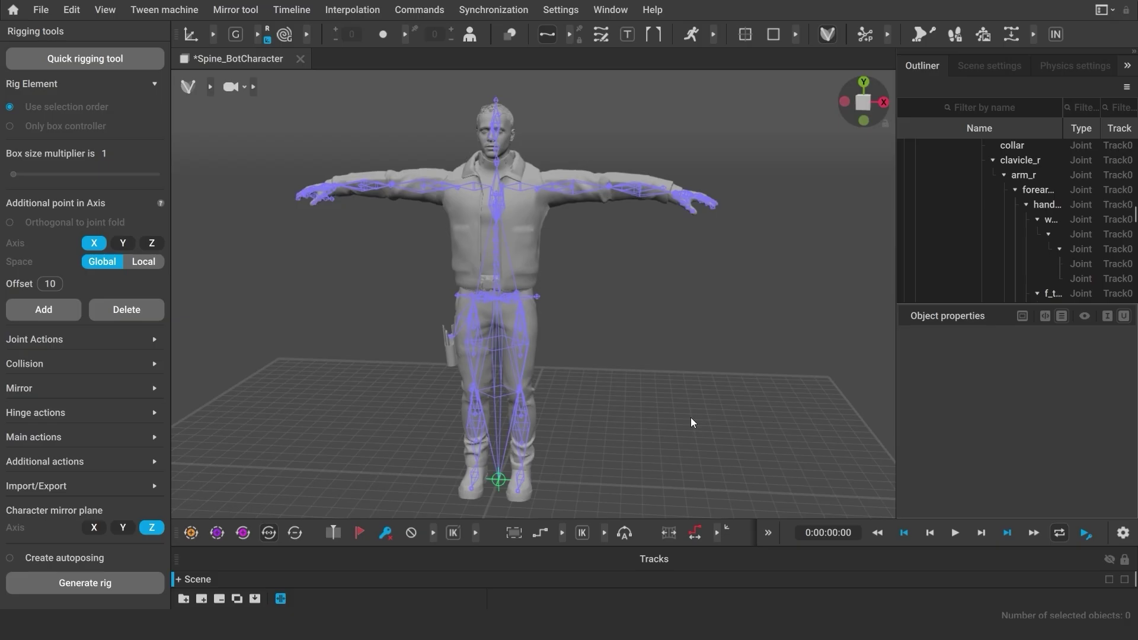
Step: Start a new scene and import the T-Pose_Mixamo model
left_click(41, 10)
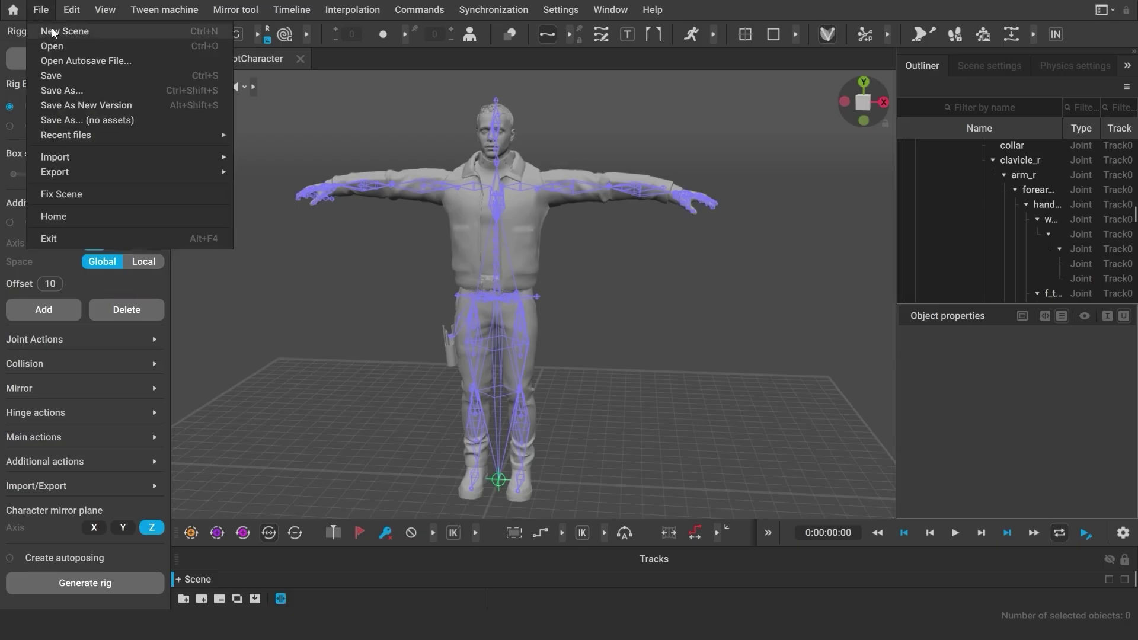
left_click(52, 30)
left_click(41, 10)
mouse_move(59, 156)
left_click(312, 154)
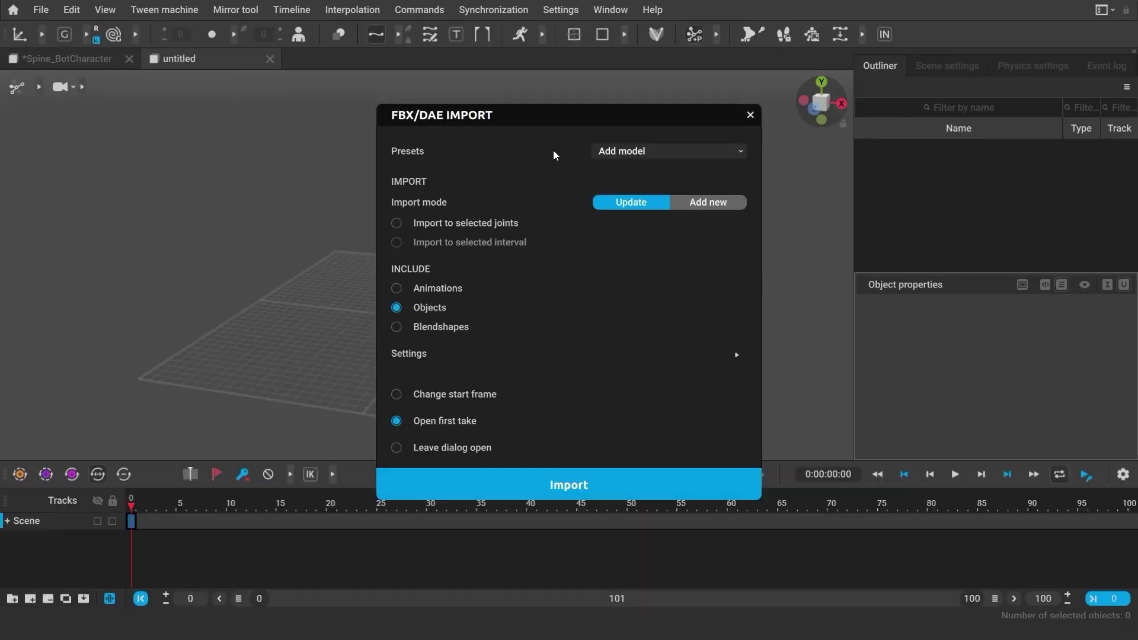
left_click(621, 487)
double_click(422, 198)
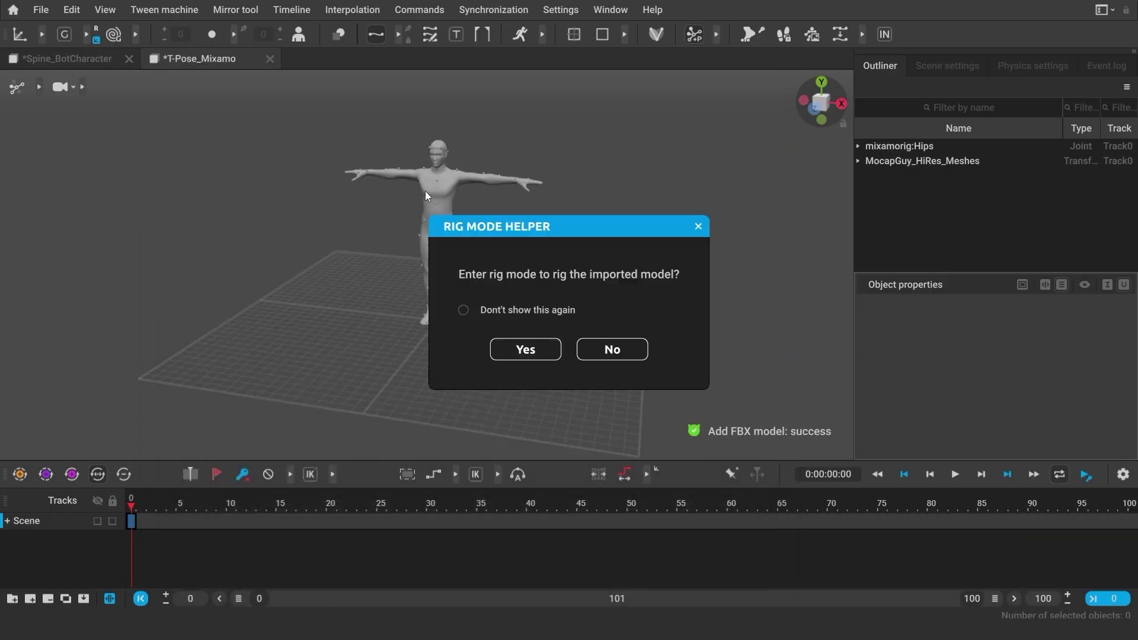
Step: Quick-rig the Mixamo character, add rig elements, generate the rig, and test an arm
left_click(518, 355)
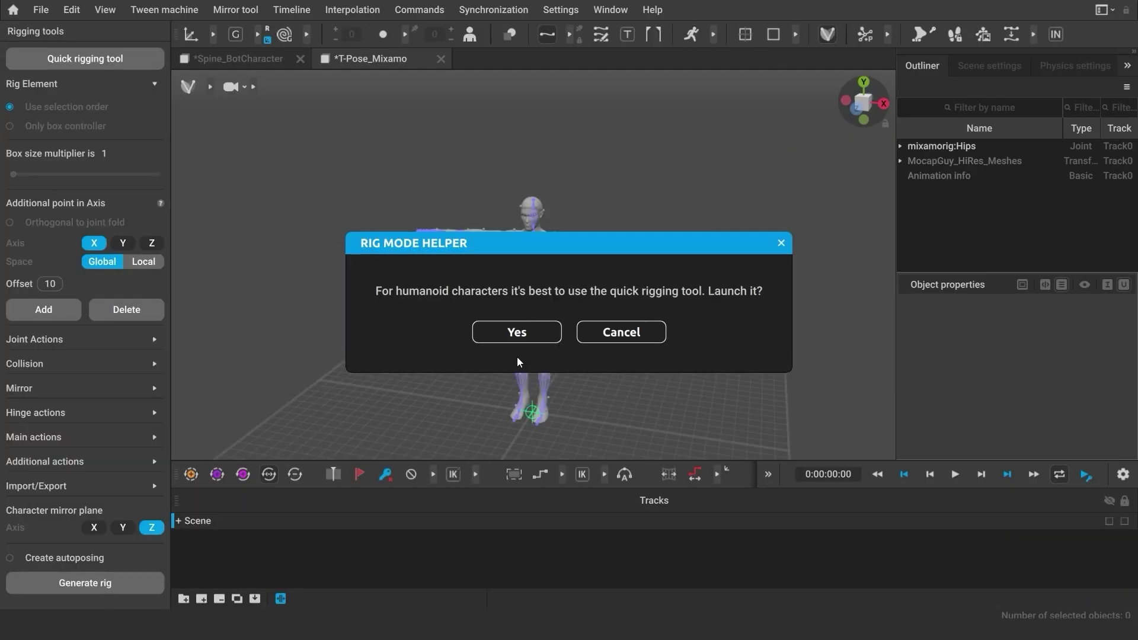
left_click(514, 333)
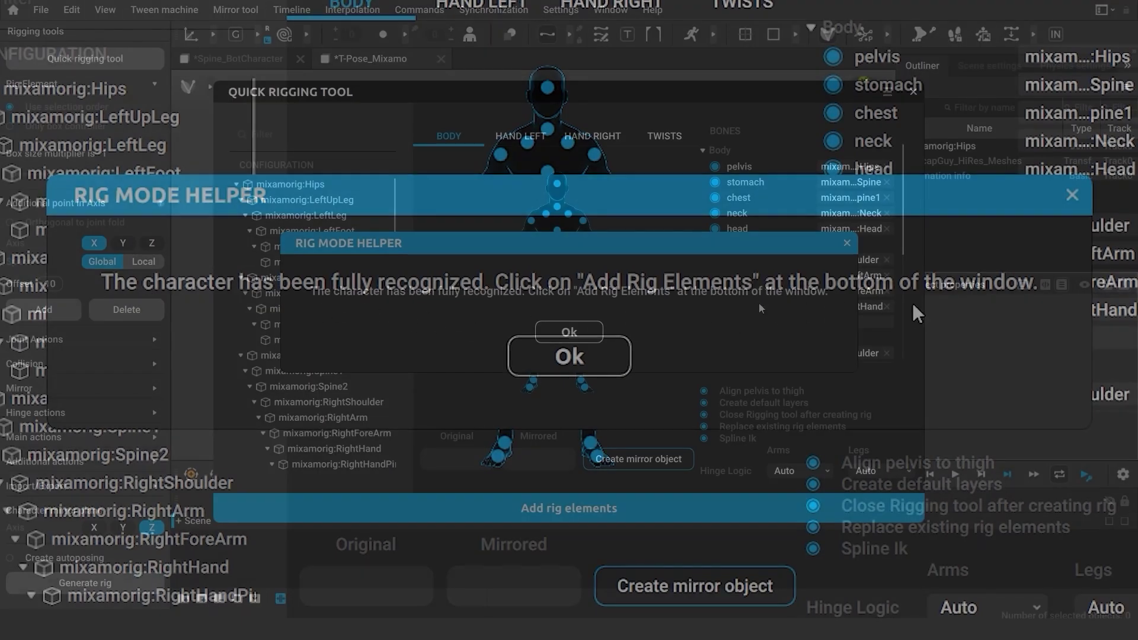
left_click(568, 359)
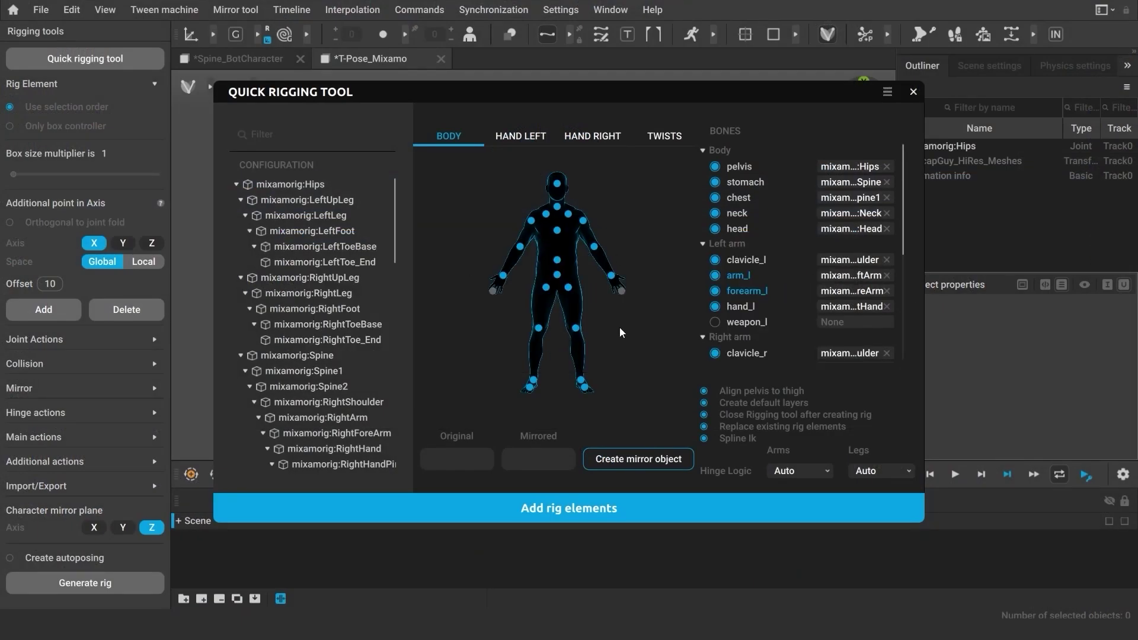
left_click(526, 510)
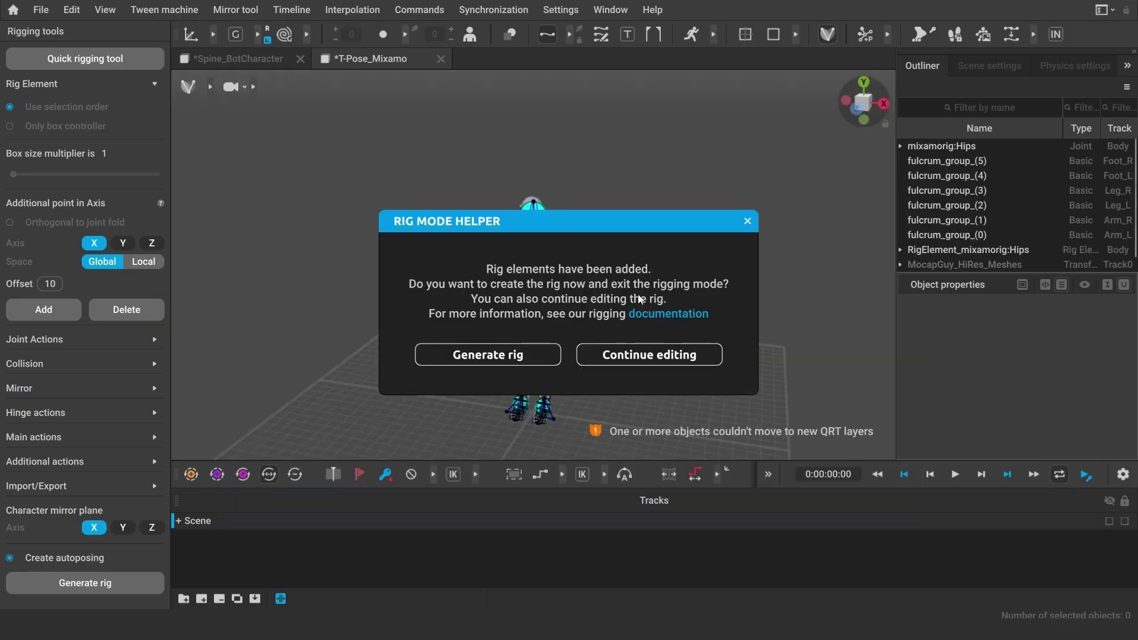
left_click(474, 363)
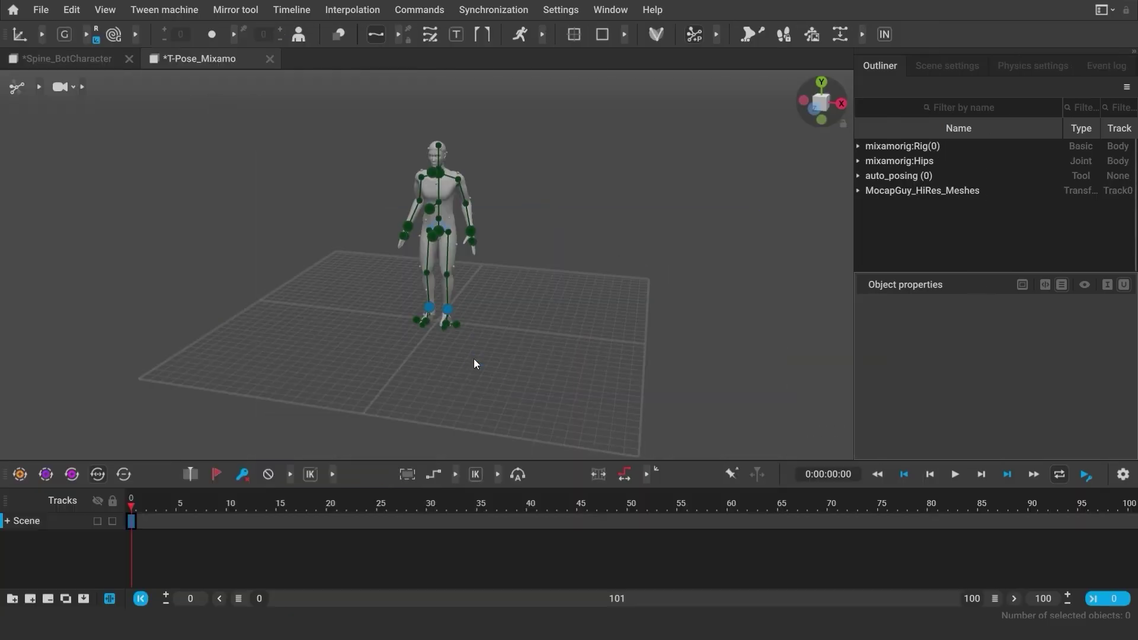
left_click_drag(412, 263, 381, 236)
Step: Lift the hand_l arm overhead and orbit around the character
left_click(517, 263)
left_click_drag(517, 263, 520, 107)
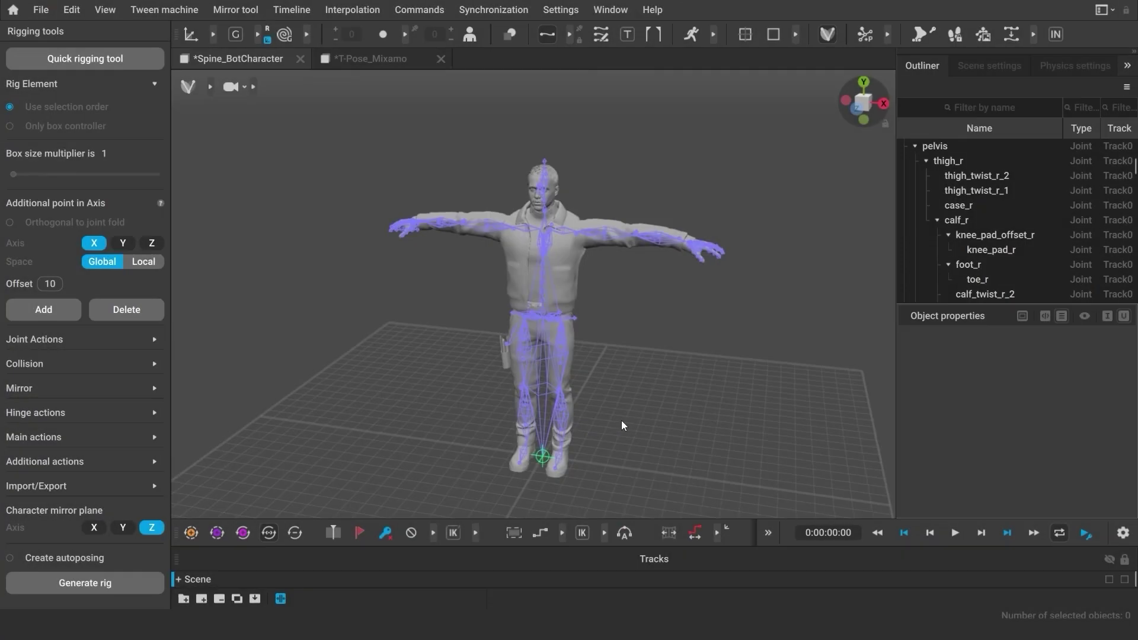
right_click_drag(622, 425, 592, 417)
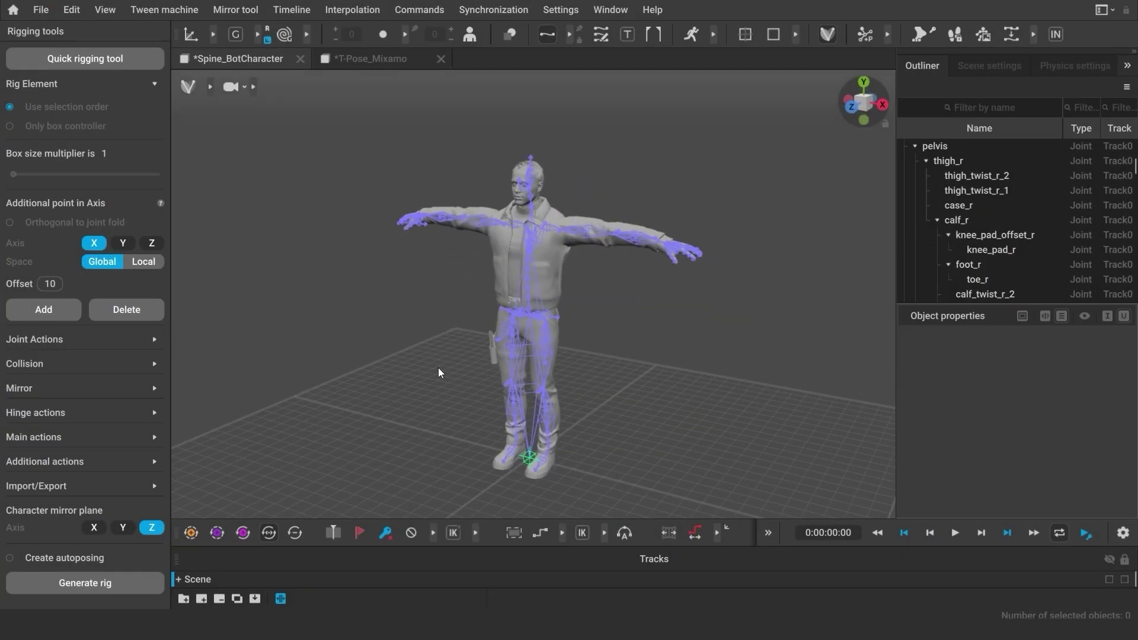
Step: Map the bot's pelvis, spine, neck_1, clavicle_r and head bones to the quick-rigging BODY slots
left_click(97, 64)
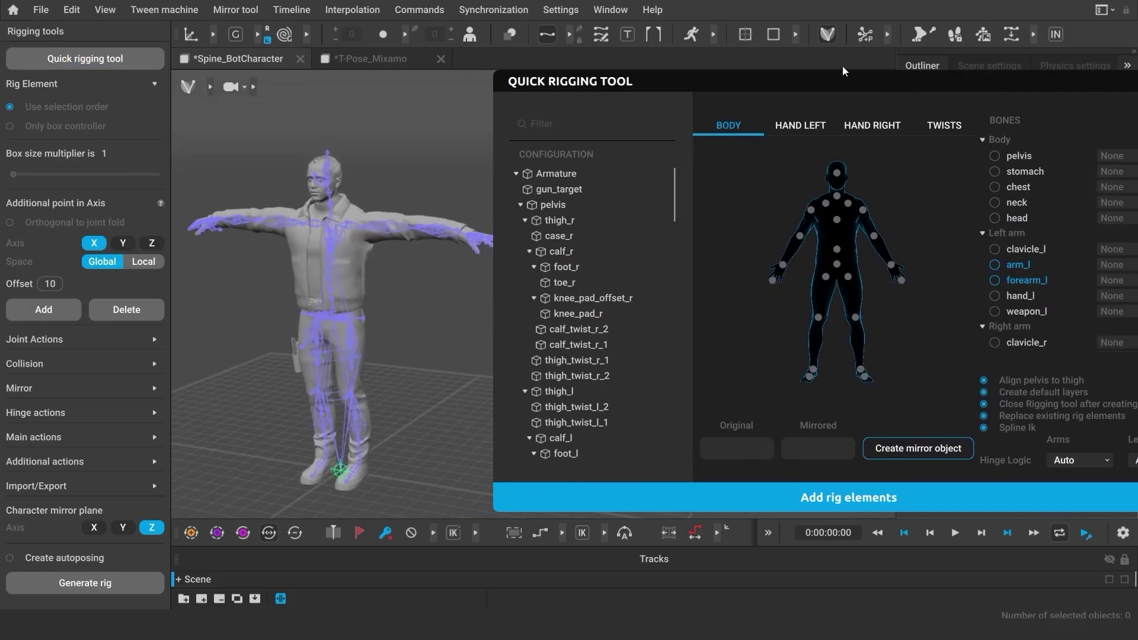
left_click(497, 200)
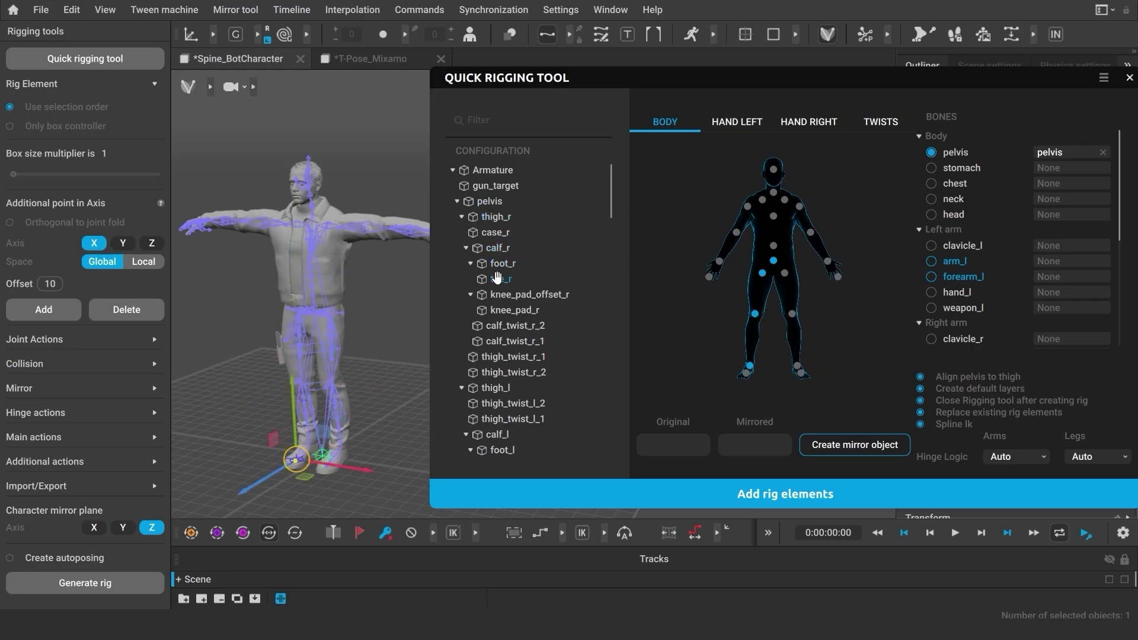
scroll(503, 379, "down", 6)
left_click_drag(503, 385, 774, 246)
left_click_drag(510, 416, 773, 216)
scroll(521, 308, "down", 10)
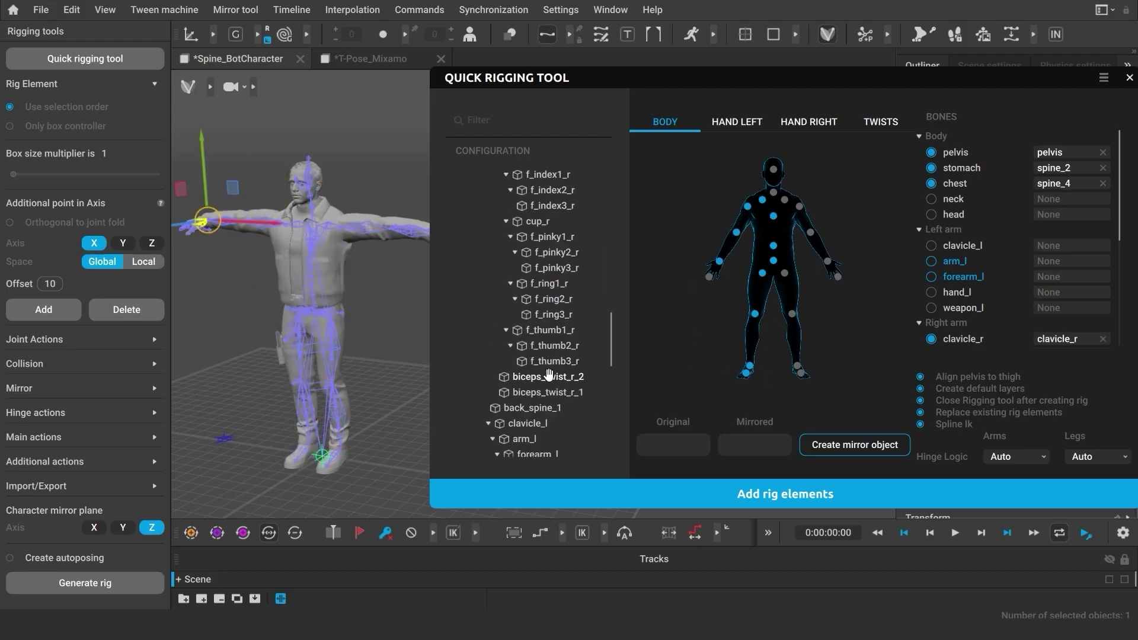
left_click_drag(527, 384, 775, 176)
Step: Assign the right thumb bones in HAND RIGHT, then mirror _r bones to _l
left_click(809, 125)
scroll(533, 308, "down", 5)
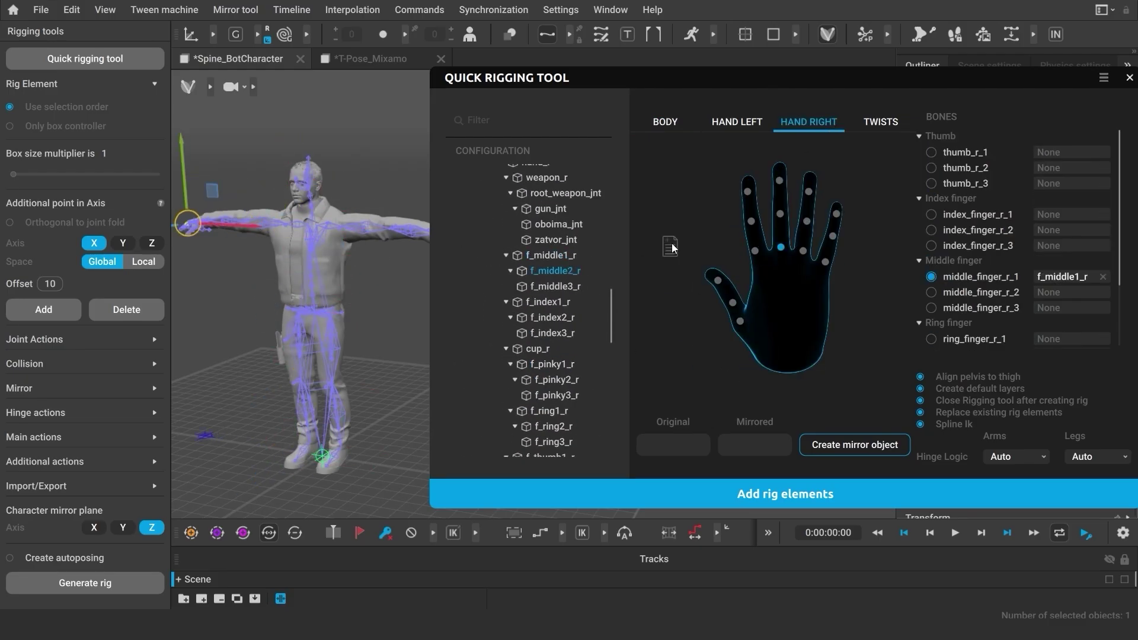
scroll(542, 358, "down", 3)
left_click_drag(554, 398, 703, 311)
left_click(665, 121)
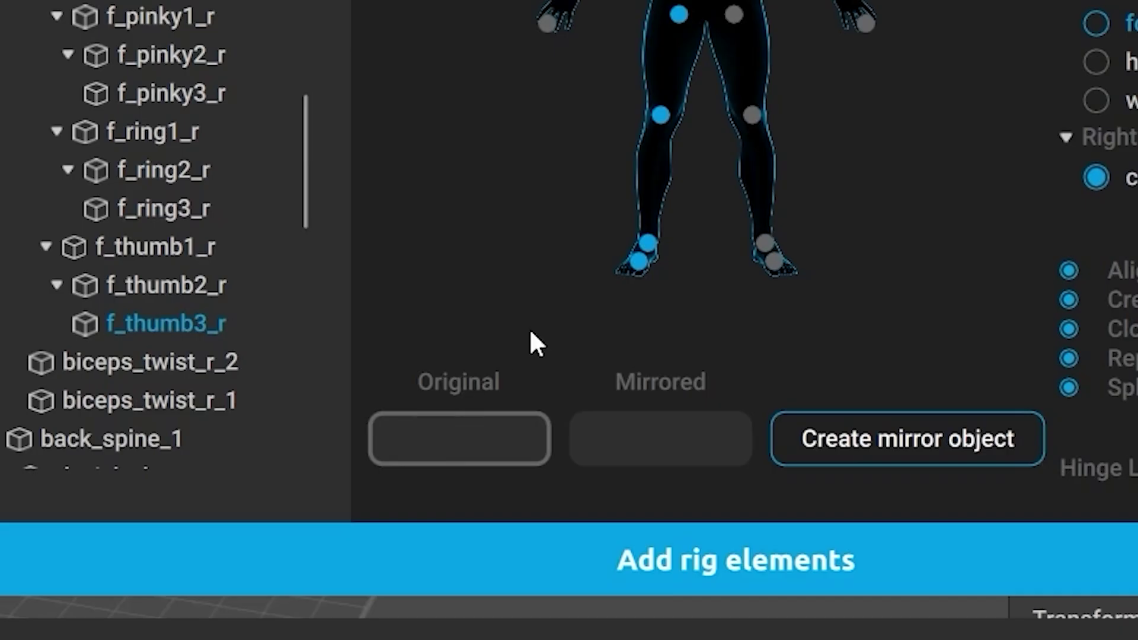
type("_r")
left_click(663, 443)
type("_l")
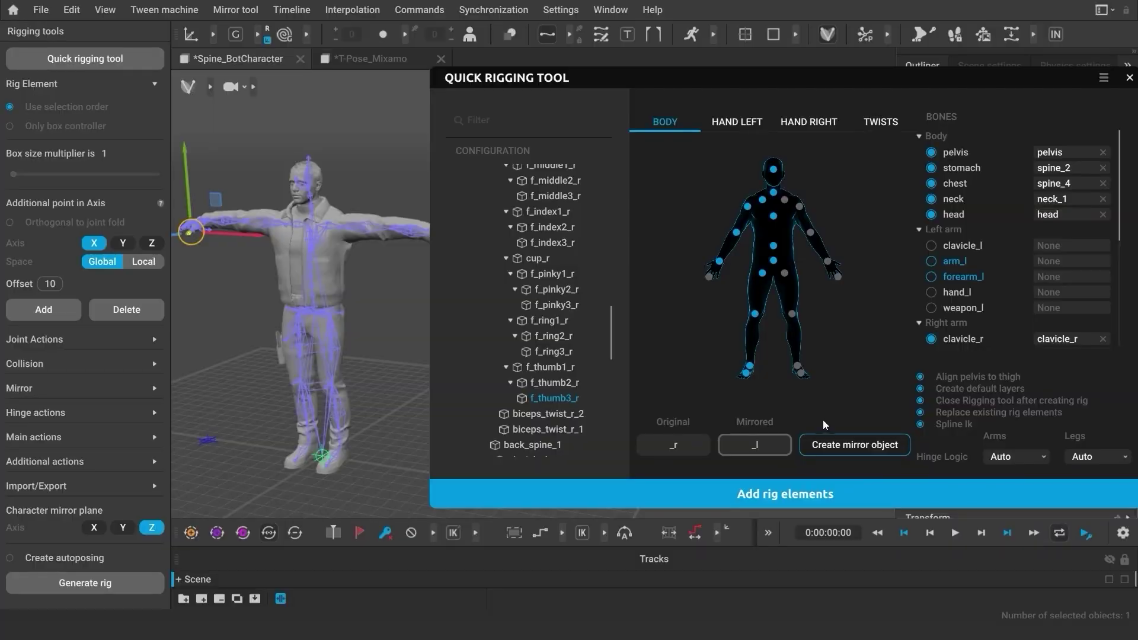
left_click(847, 443)
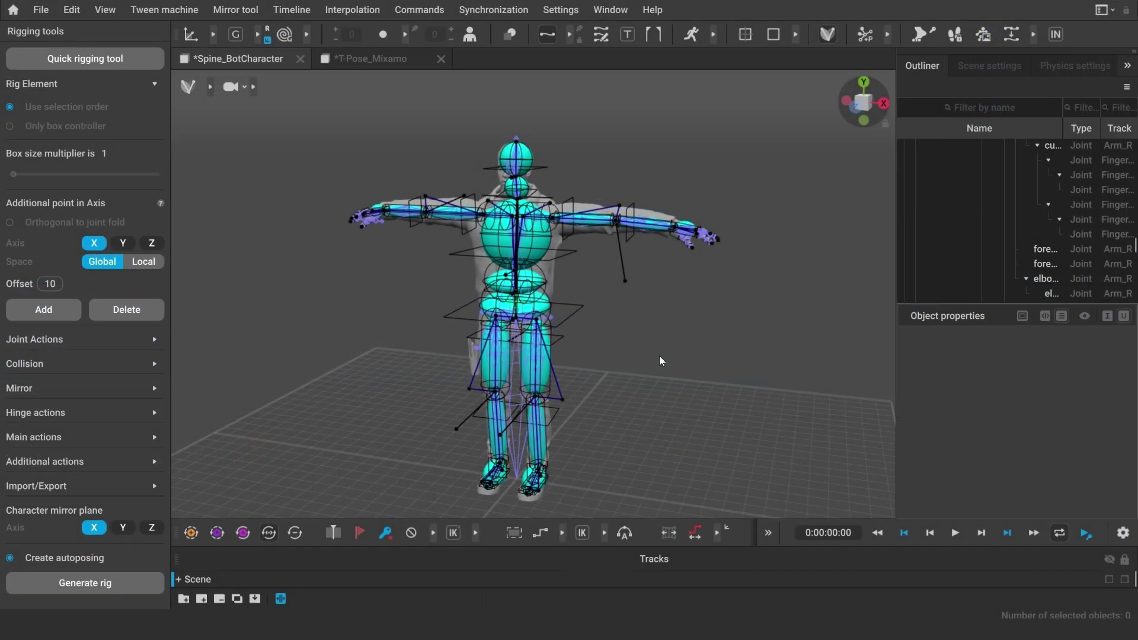
right_click_drag(659, 360, 435, 155)
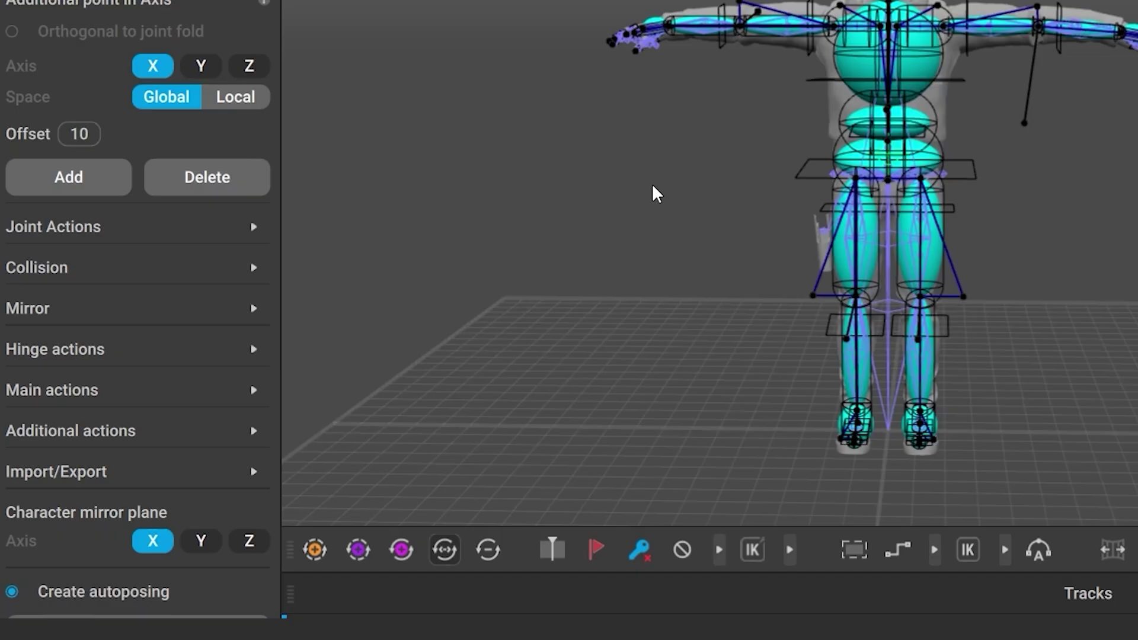
left_click(253, 227)
scroll(249, 391, "down", 4)
left_click(252, 293)
scroll(248, 332, "down", 1)
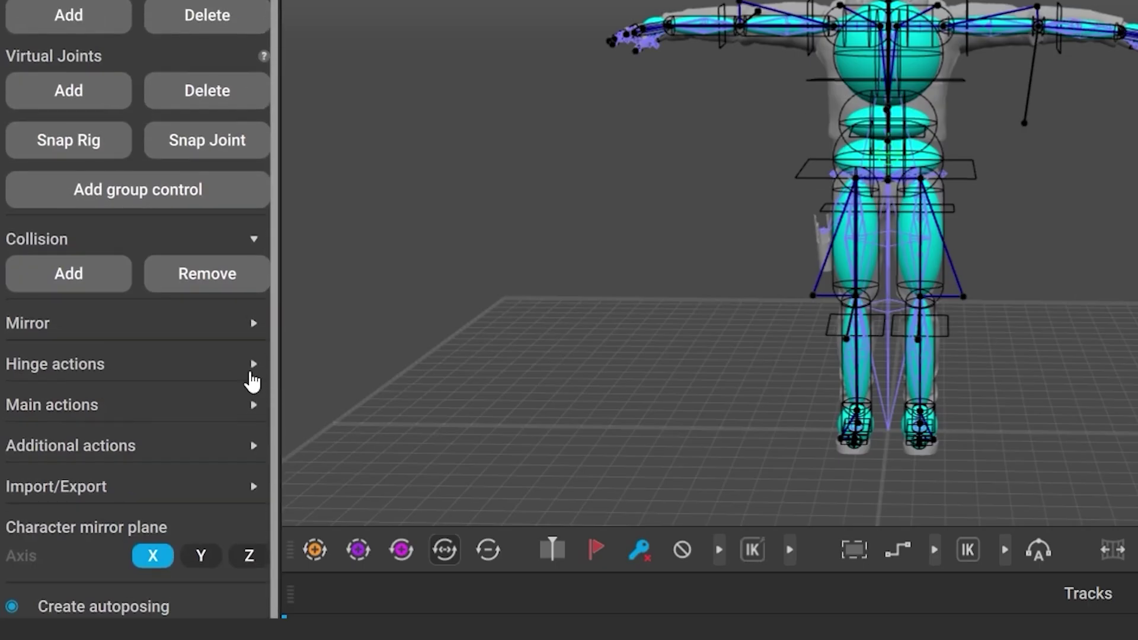
left_click(252, 367)
scroll(249, 378, "down", 3)
scroll(249, 378, "up", 1)
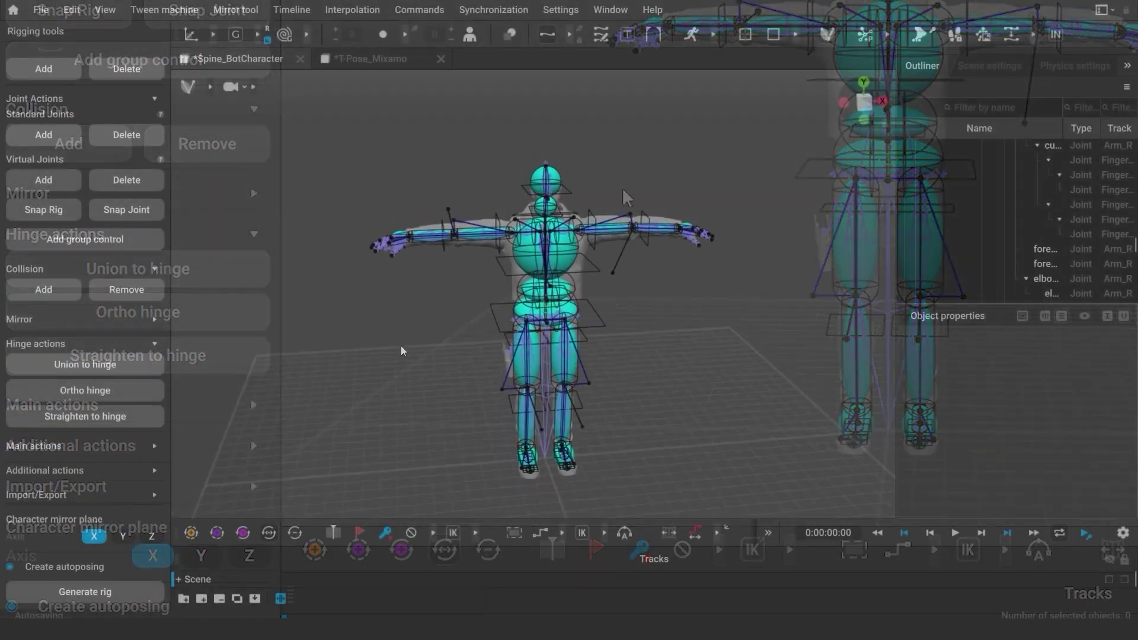
scroll(401, 350, "up", 6)
left_click(490, 243)
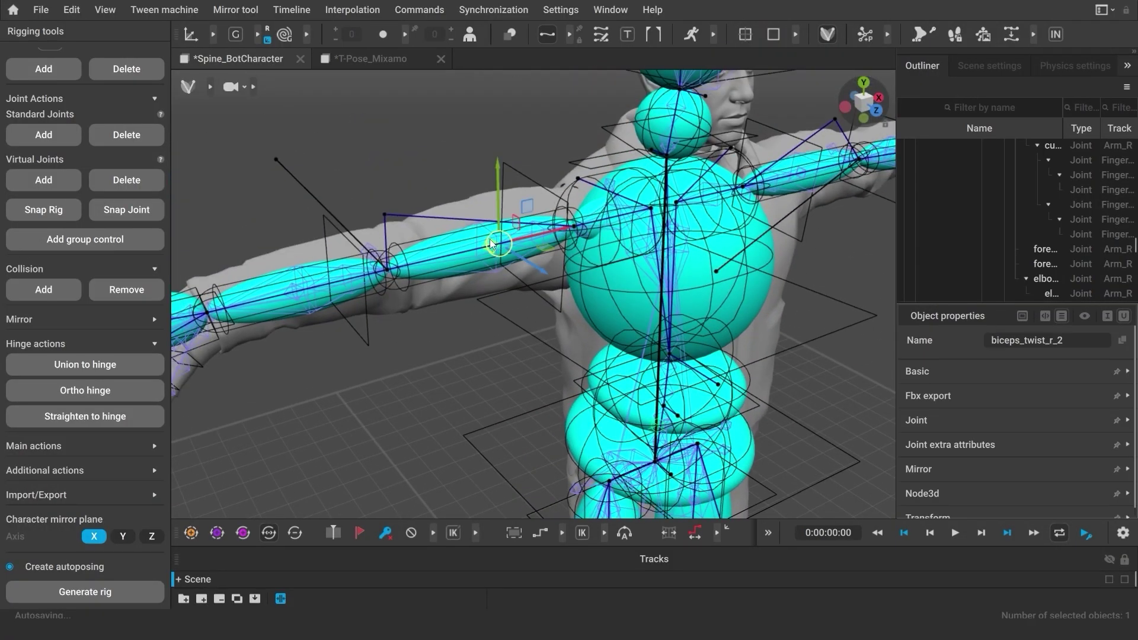
left_click(293, 286)
left_click(290, 284)
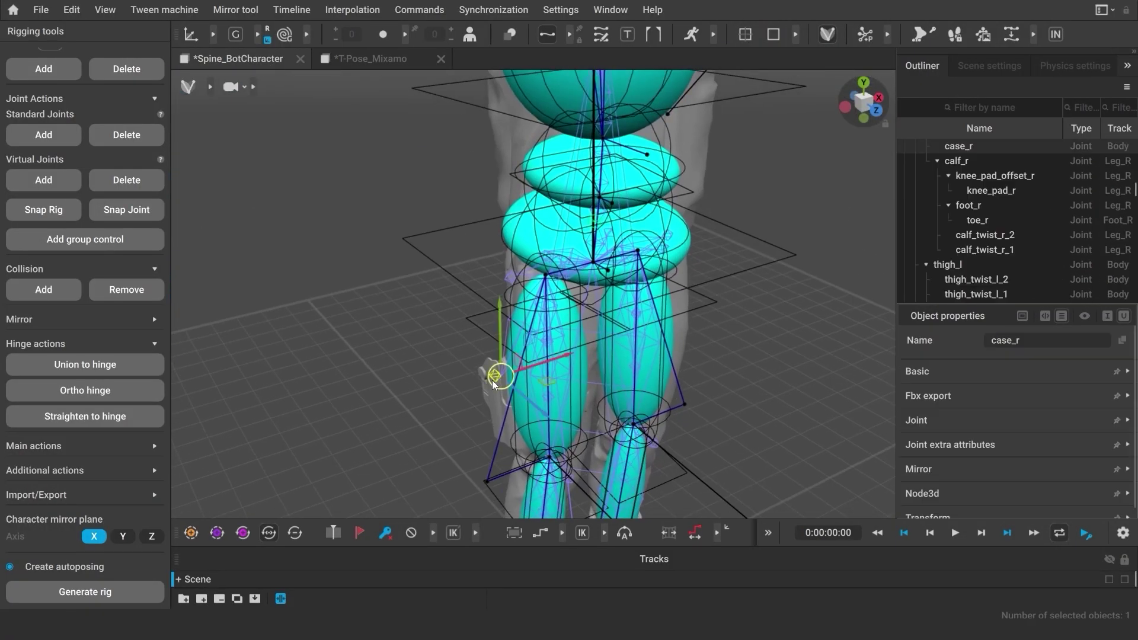
left_click(415, 373)
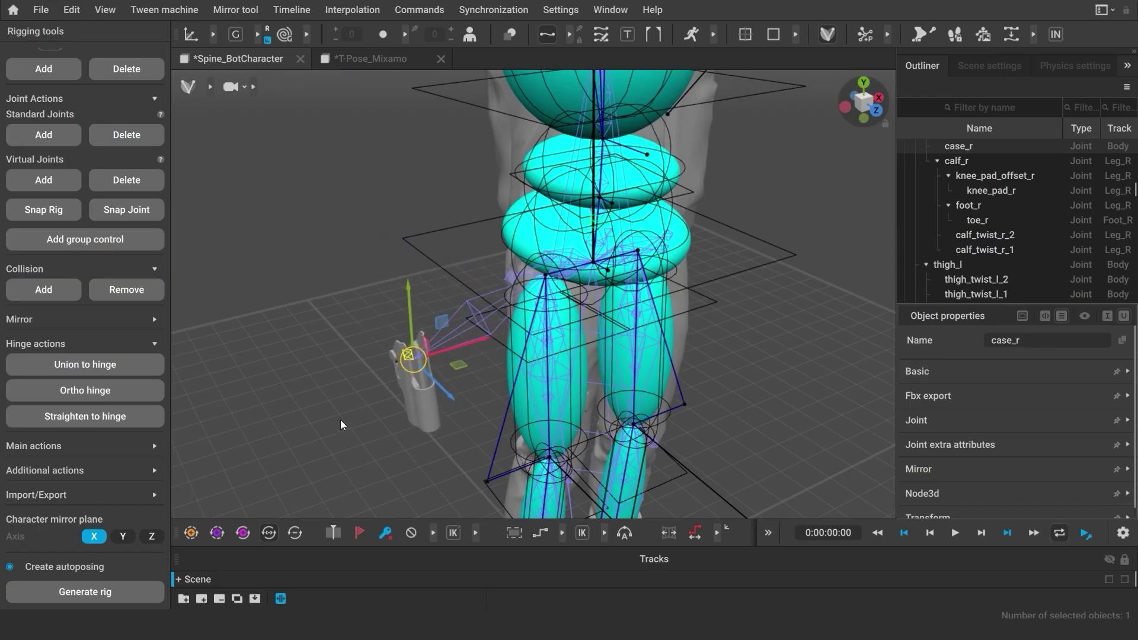
mouse_move(340, 420)
right_mouse_down()
mouse_move(376, 361)
mouse_move(339, 408)
right_mouse_up()
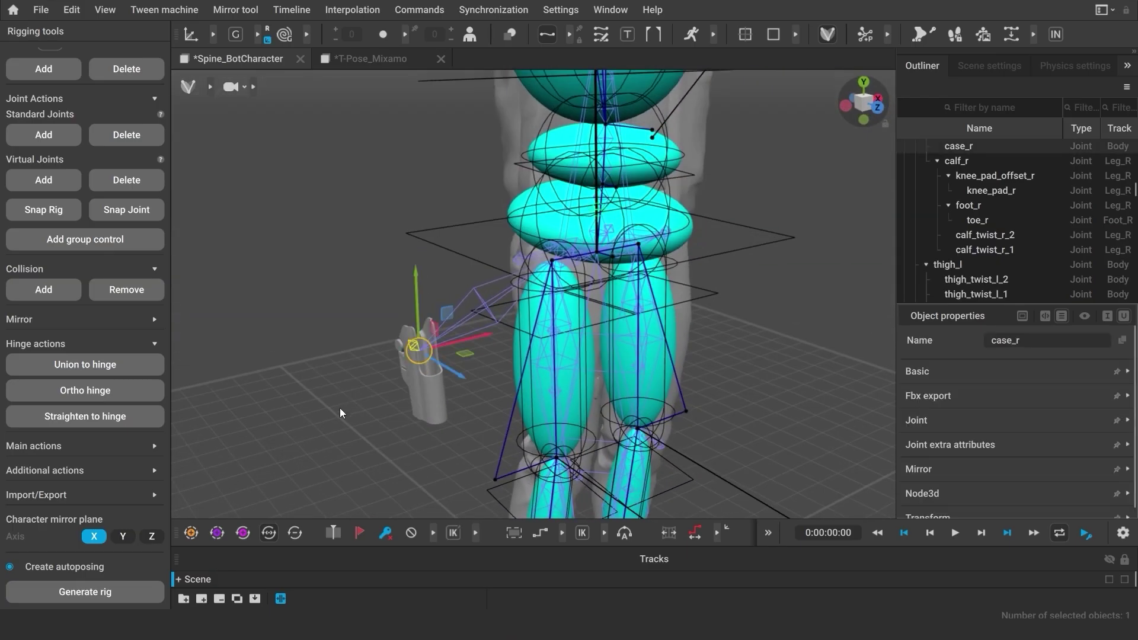
key("ctrl+z")
left_click(372, 392)
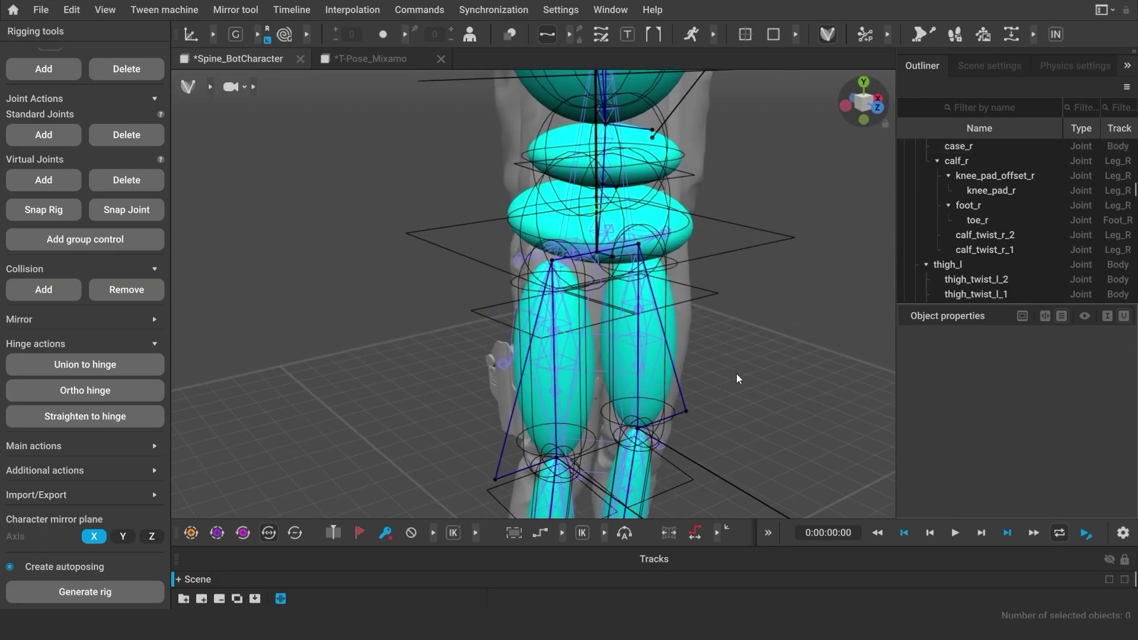
key("f")
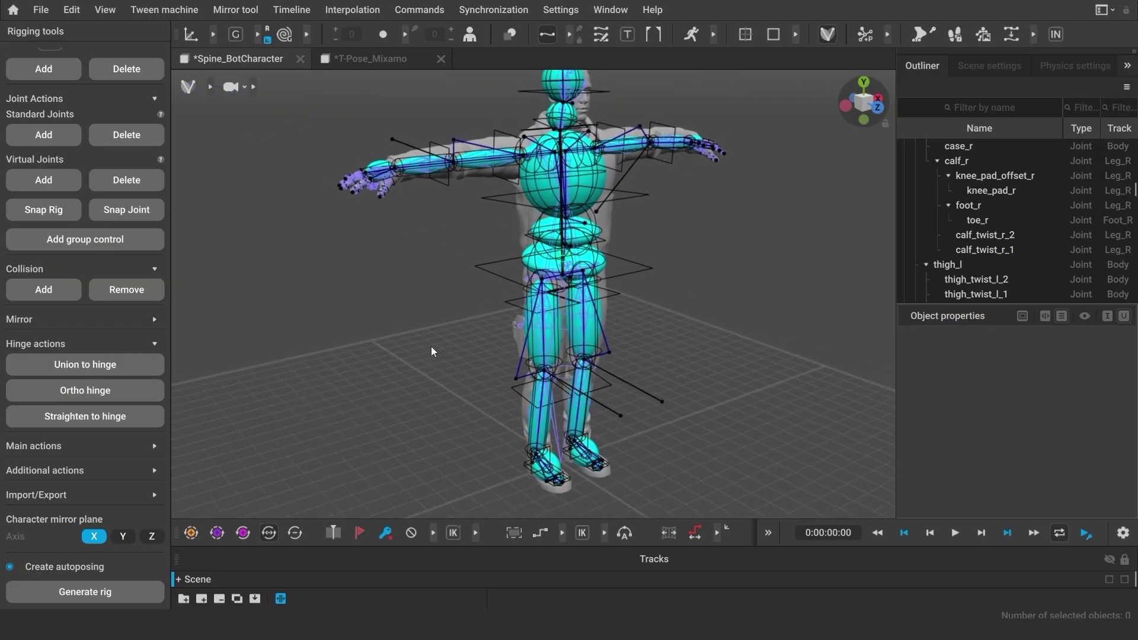
middle_click_drag(439, 306, 427, 363)
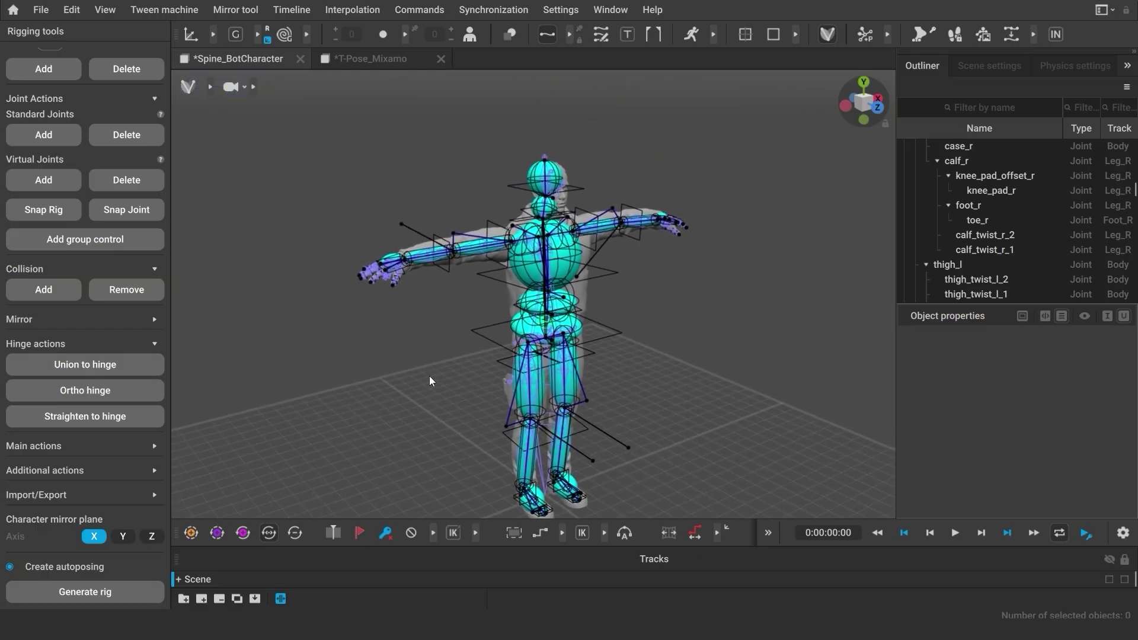
mouse_move(429, 376)
right_mouse_down()
mouse_move(354, 371)
mouse_move(438, 382)
right_mouse_up()
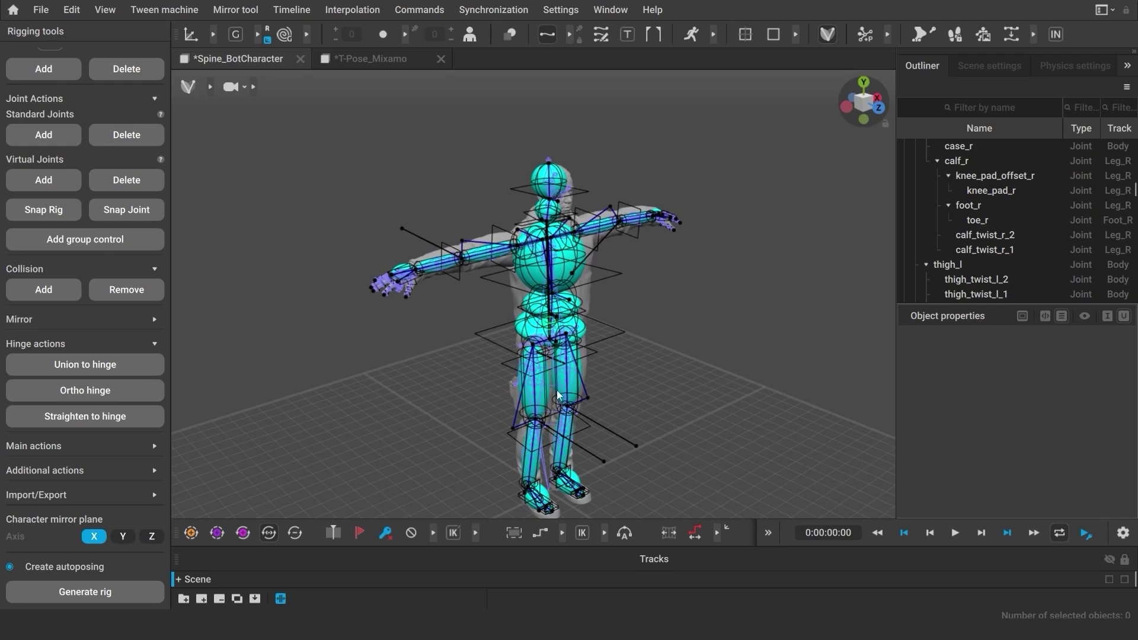
Step: Leave rig mode and lower both hand_r and hand_l arms from the T-pose toward the hips
left_click(828, 34)
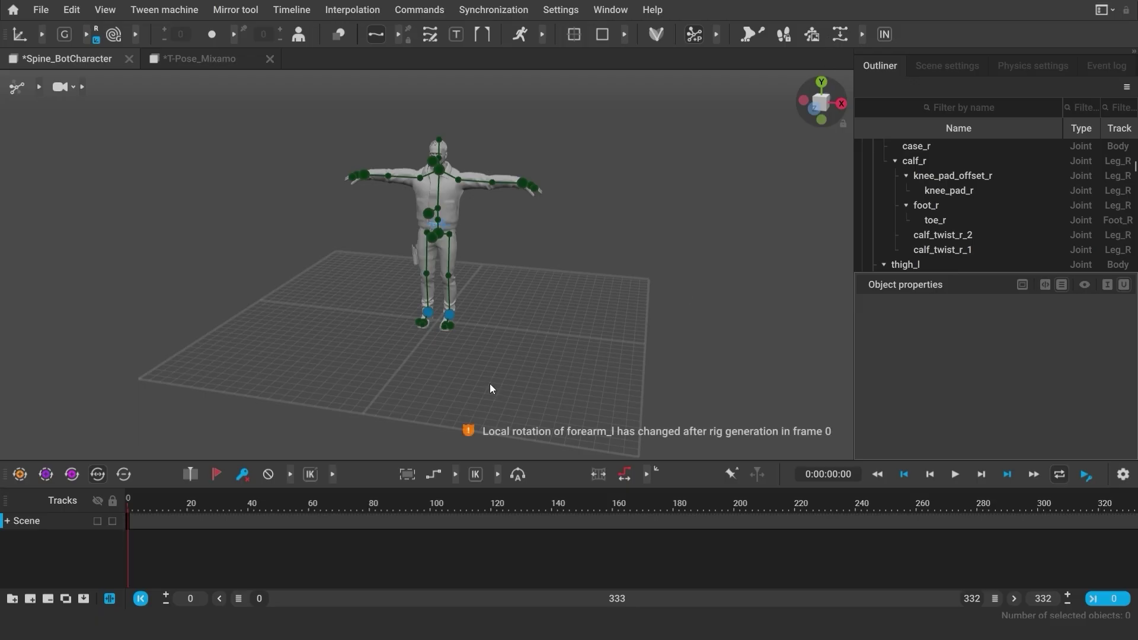
scroll(490, 389, "up", 5)
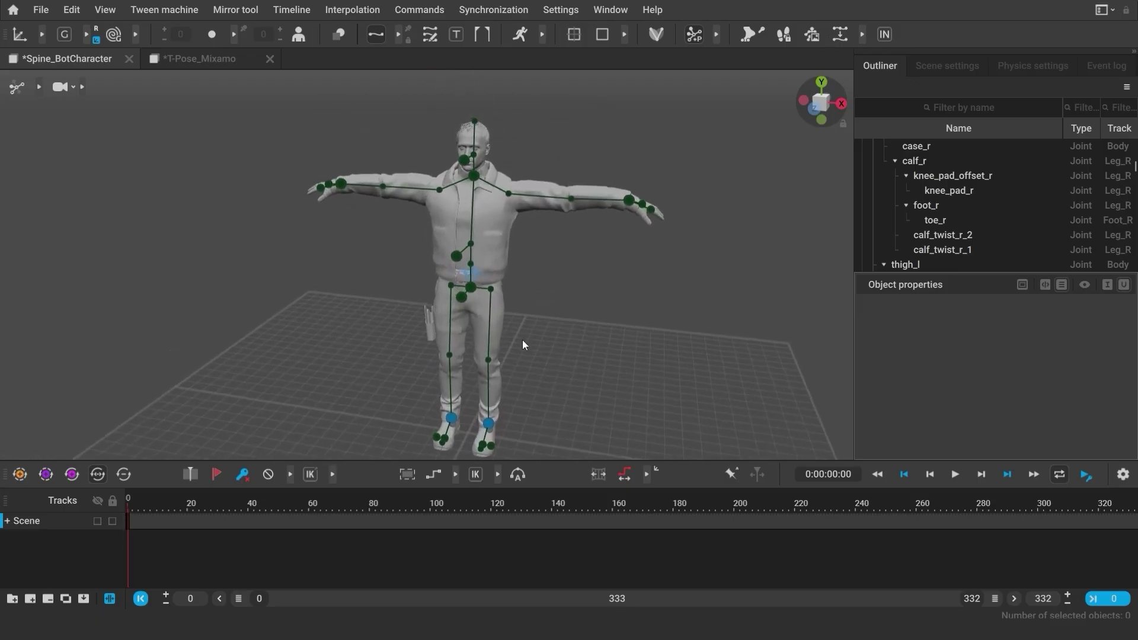
mouse_move(522, 345)
right_mouse_down()
mouse_move(562, 363)
mouse_move(639, 350)
mouse_move(564, 370)
mouse_move(516, 349)
right_mouse_up()
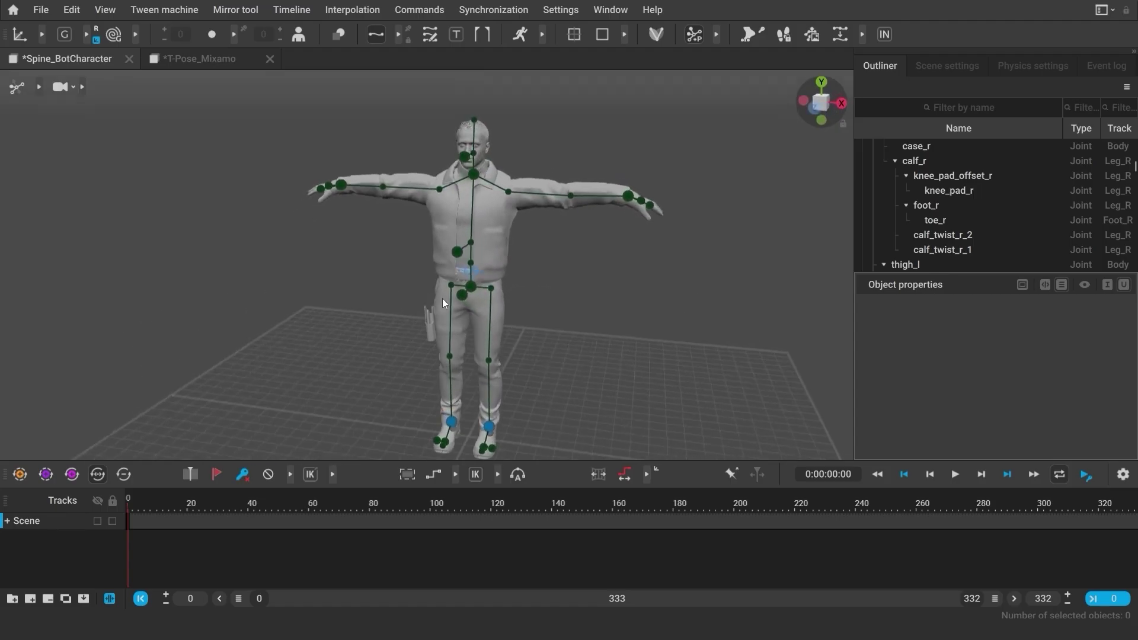
left_click(38, 88)
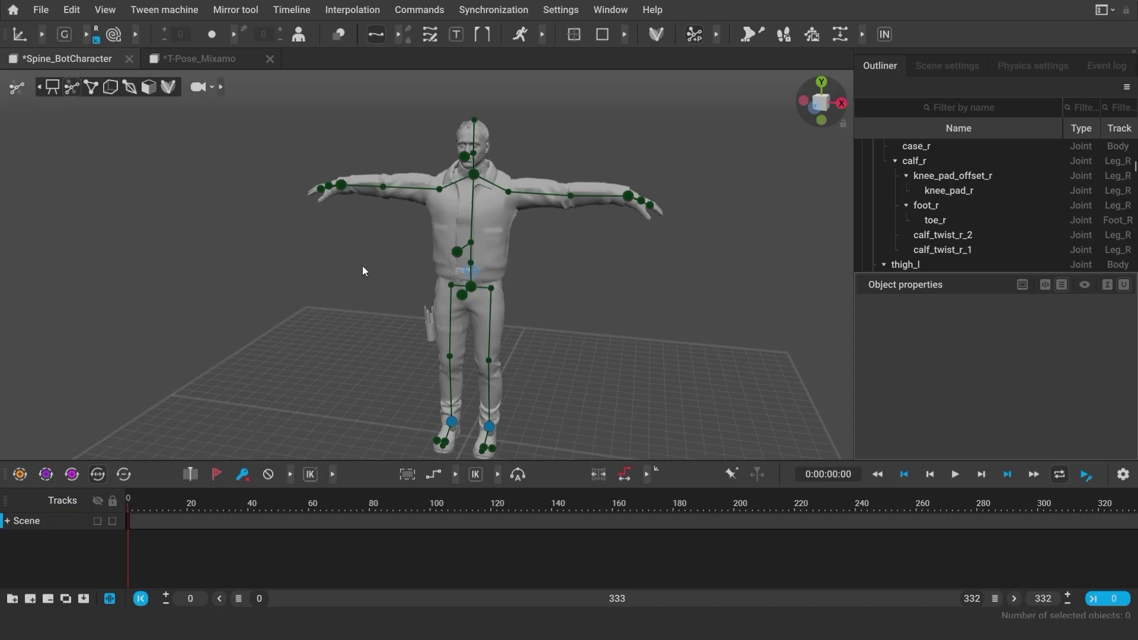
left_click(340, 189)
left_click_drag(337, 184, 384, 266)
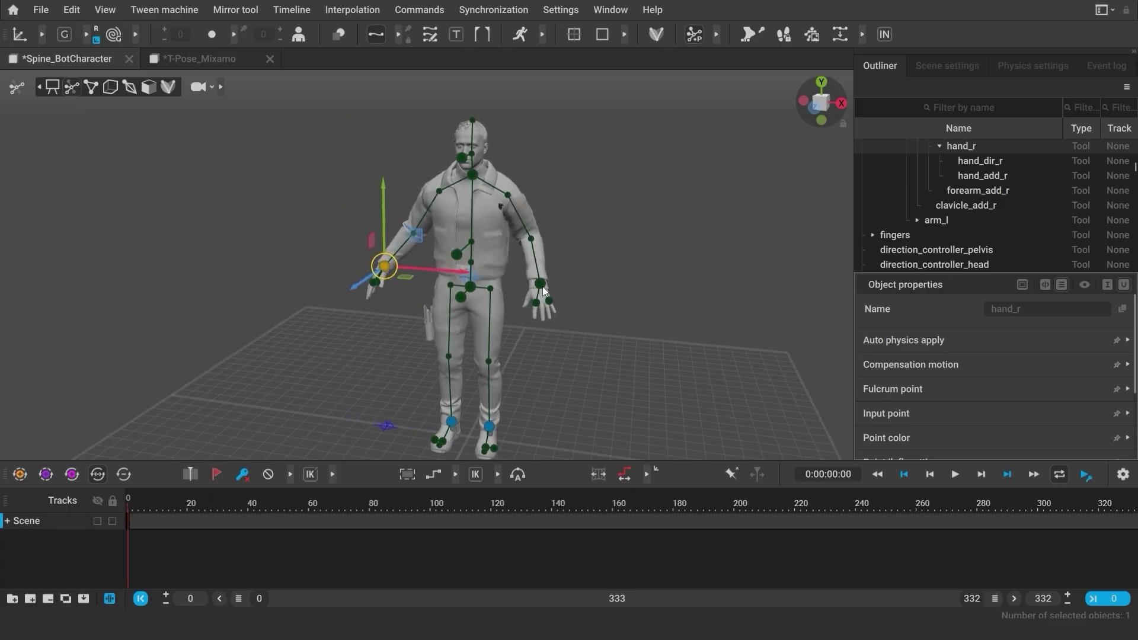
mouse_move(544, 291)
left_mouse_down()
mouse_move(575, 286)
mouse_move(585, 236)
mouse_move(543, 281)
left_mouse_up()
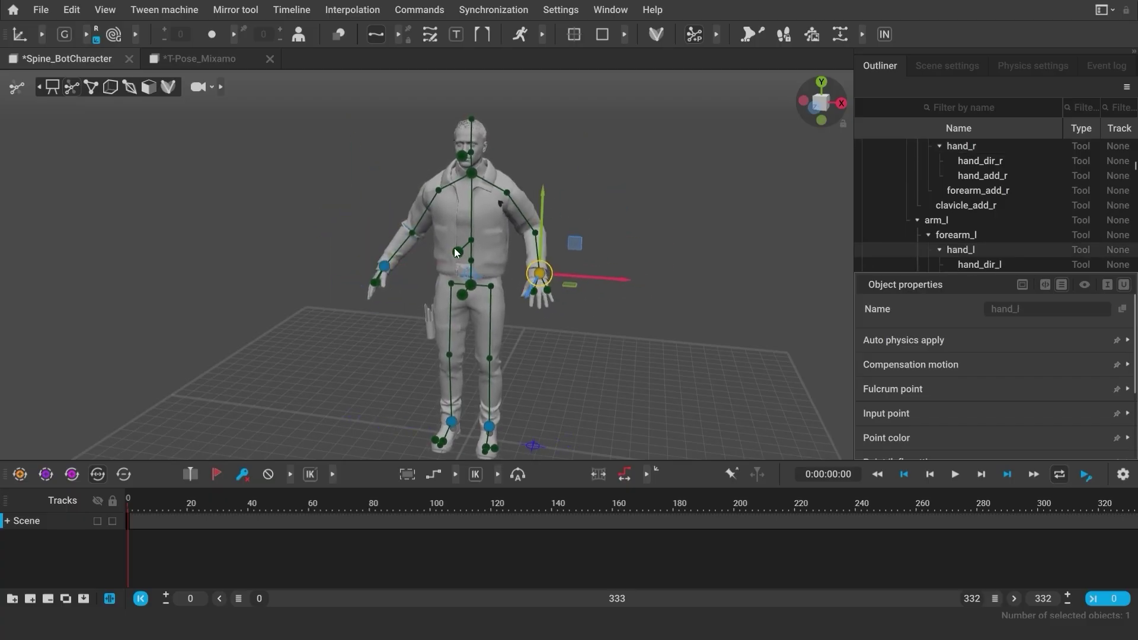
Step: Test twisting the torso and turning the head, then return them and clear the selection
mouse_move(457, 253)
left_mouse_down()
mouse_move(498, 256)
mouse_move(455, 258)
left_mouse_up()
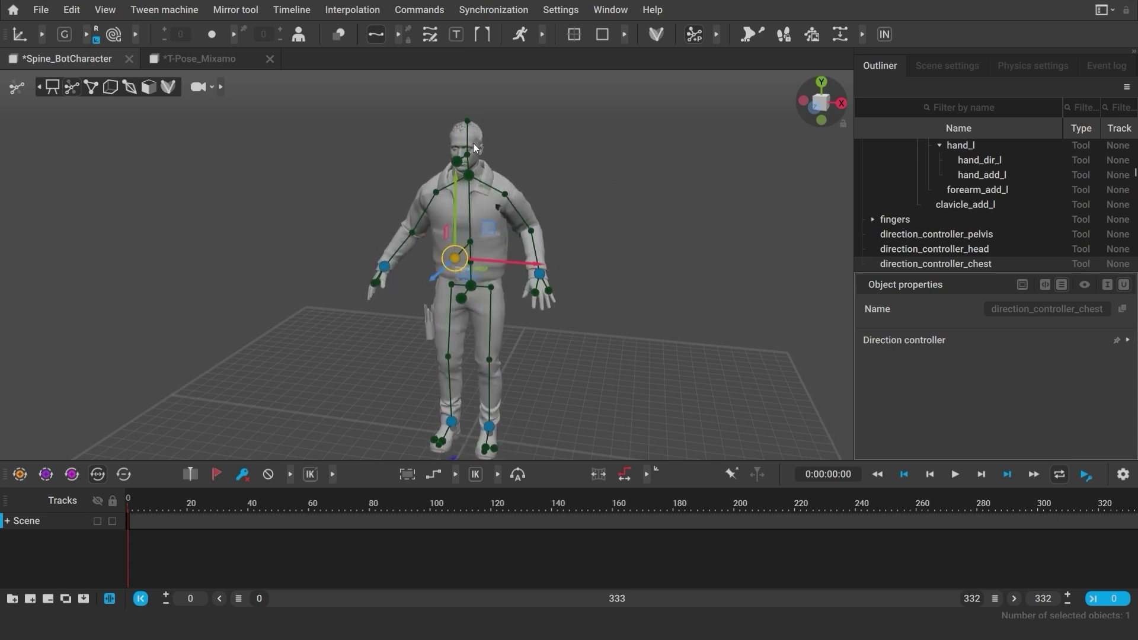
left_click(441, 163)
left_click_drag(462, 168, 438, 164)
left_click(358, 189)
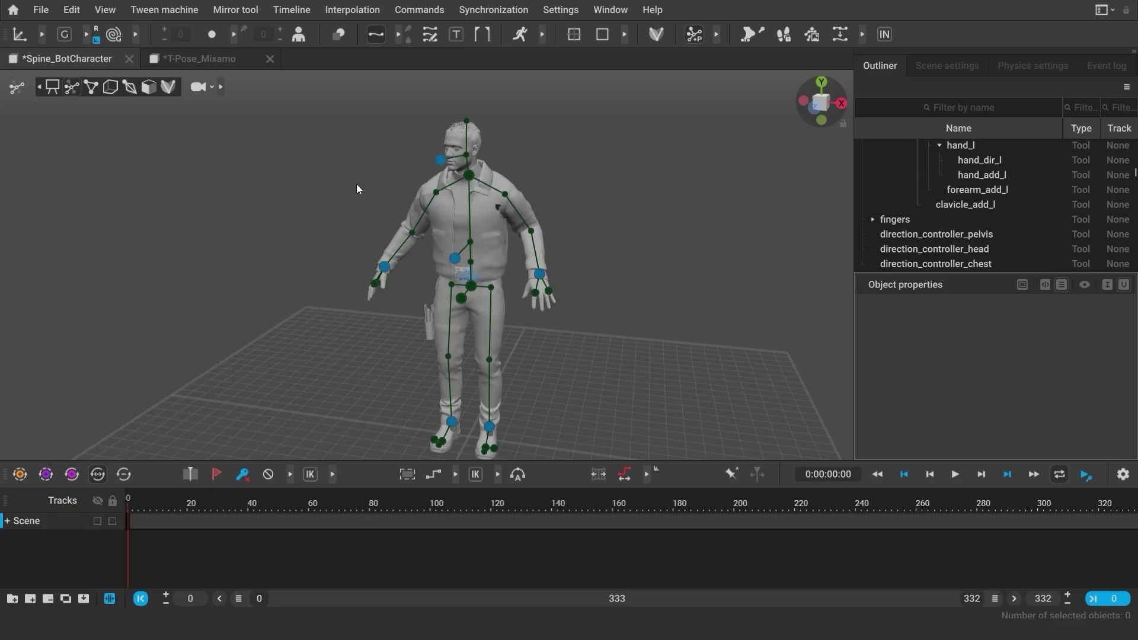
Step: Box-select every controller on Spine_BotCharacter and return it to its T-pose with Go to T-pose
left_click(110, 87)
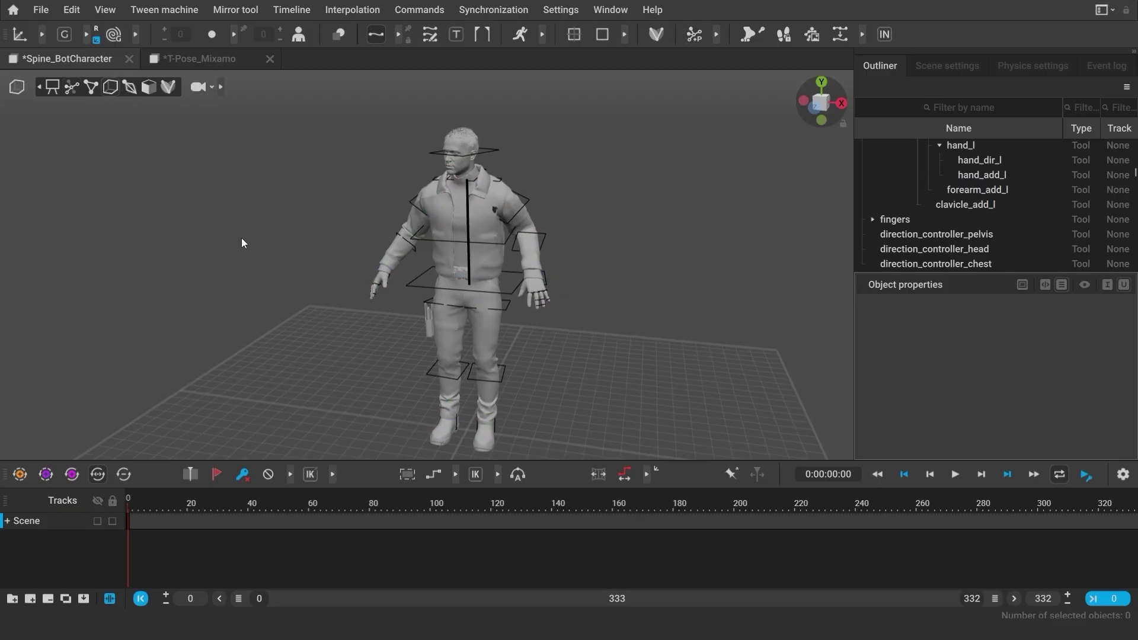
left_click_drag(306, 122, 629, 440)
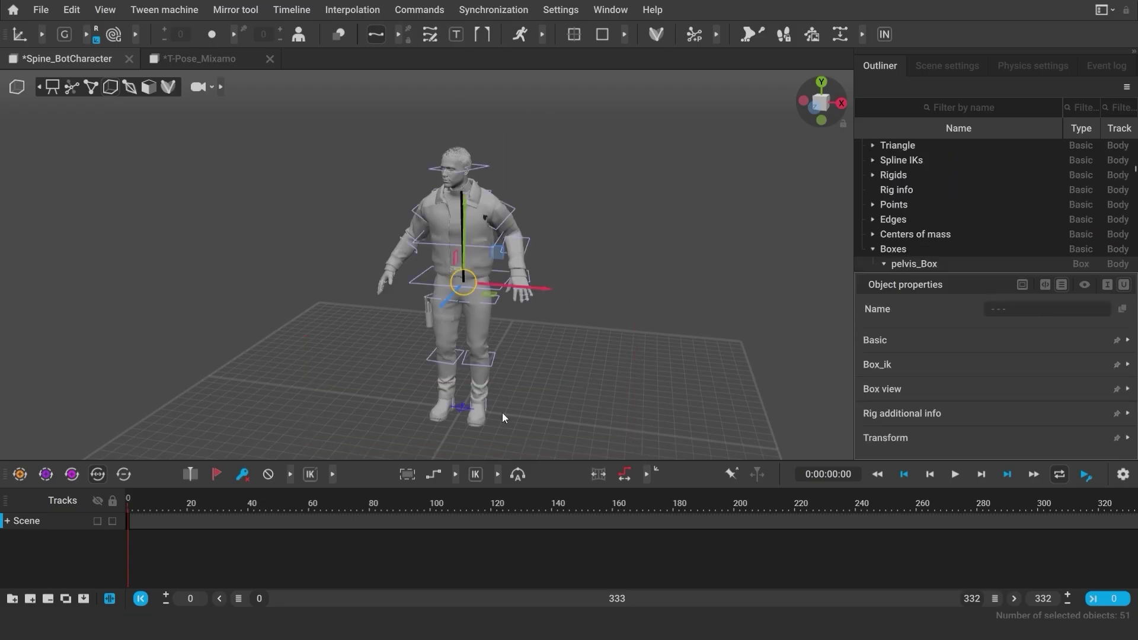
left_click(419, 9)
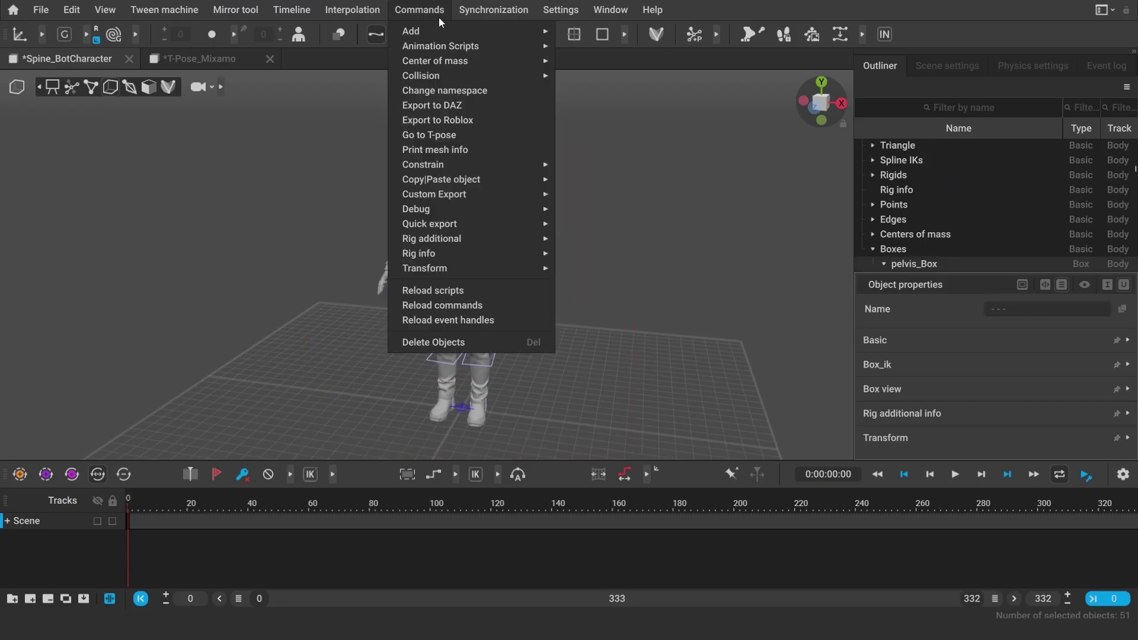
left_click(436, 135)
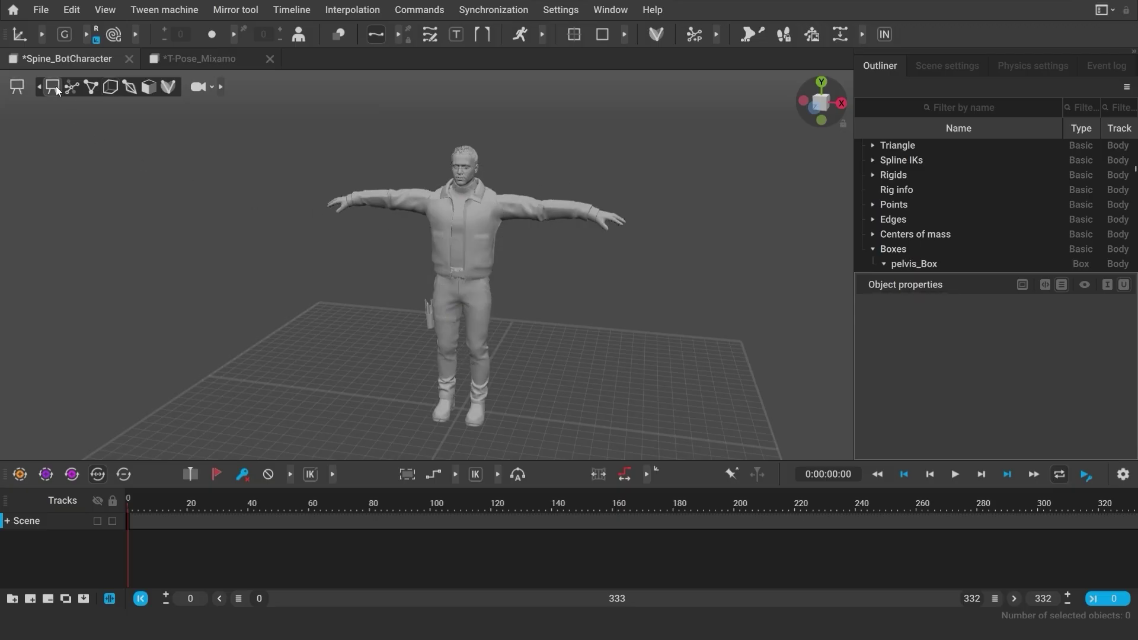
left_click(41, 9)
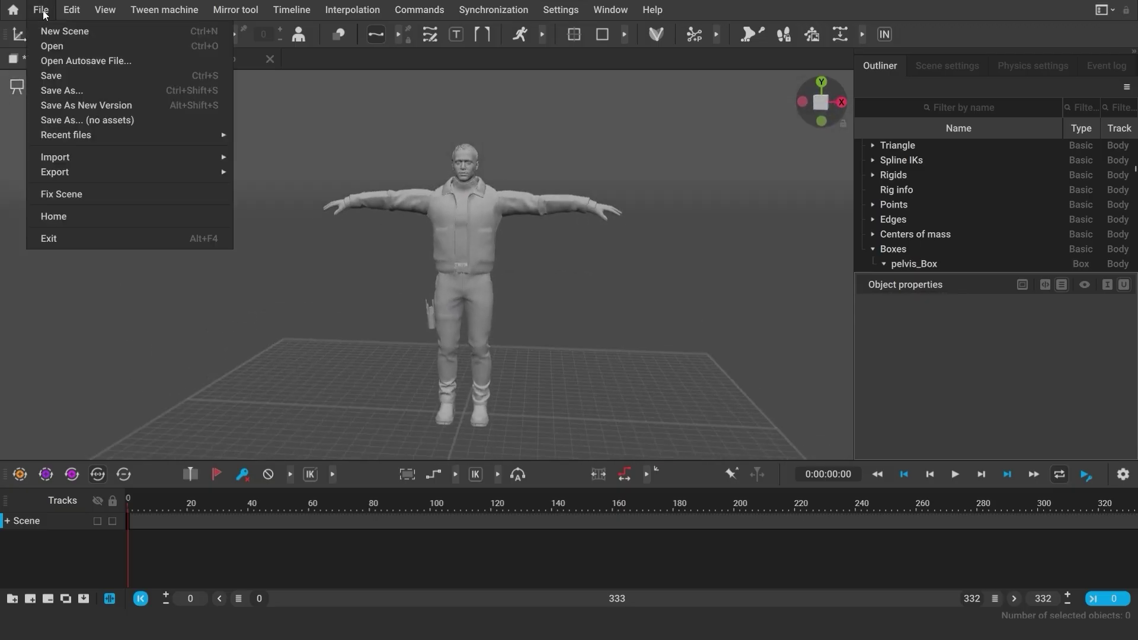
Step: Save the T-posed scene as Bot_Character_01 in the My_character folder
left_click(68, 93)
type("Bot_Character_01")
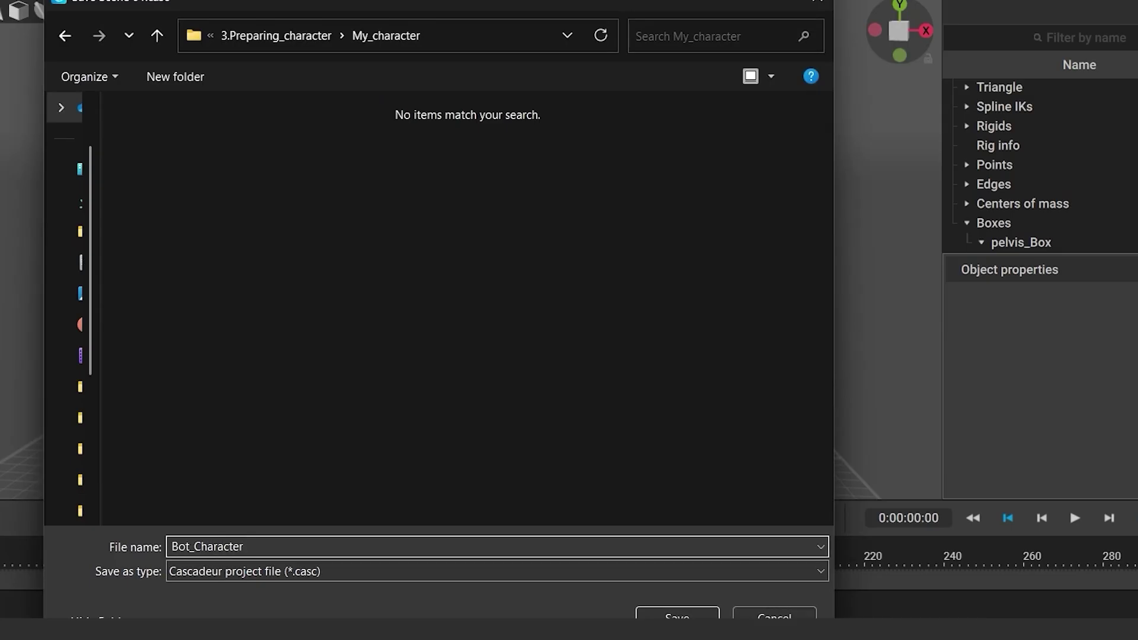
key("Return")
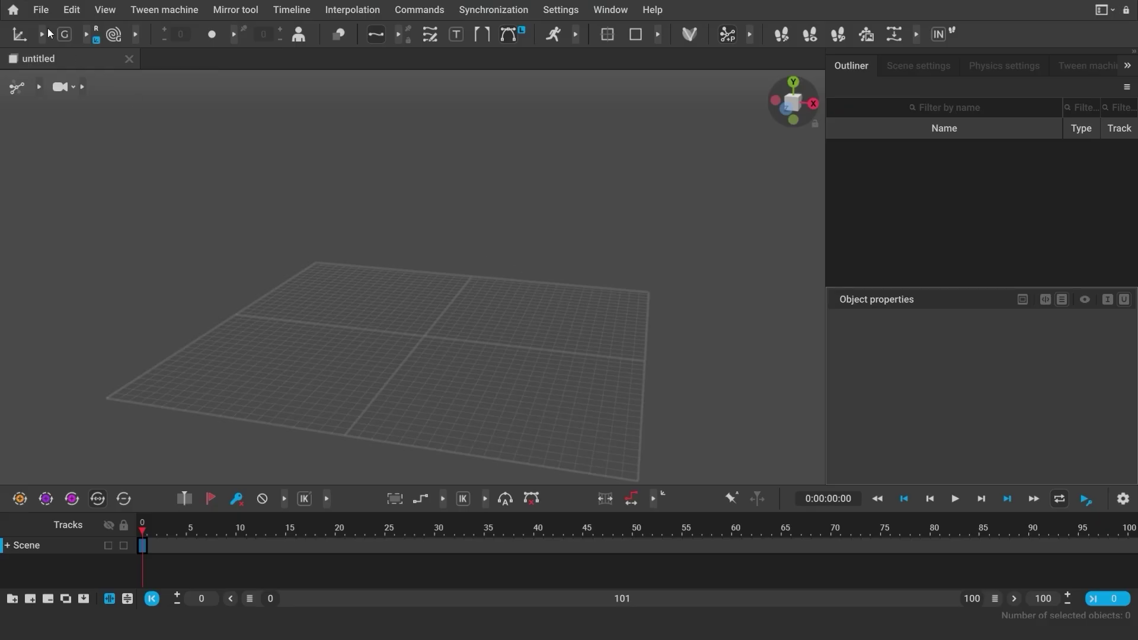
left_click(37, 15)
Step: Open the Bot_Character_01 scene
left_click(45, 44)
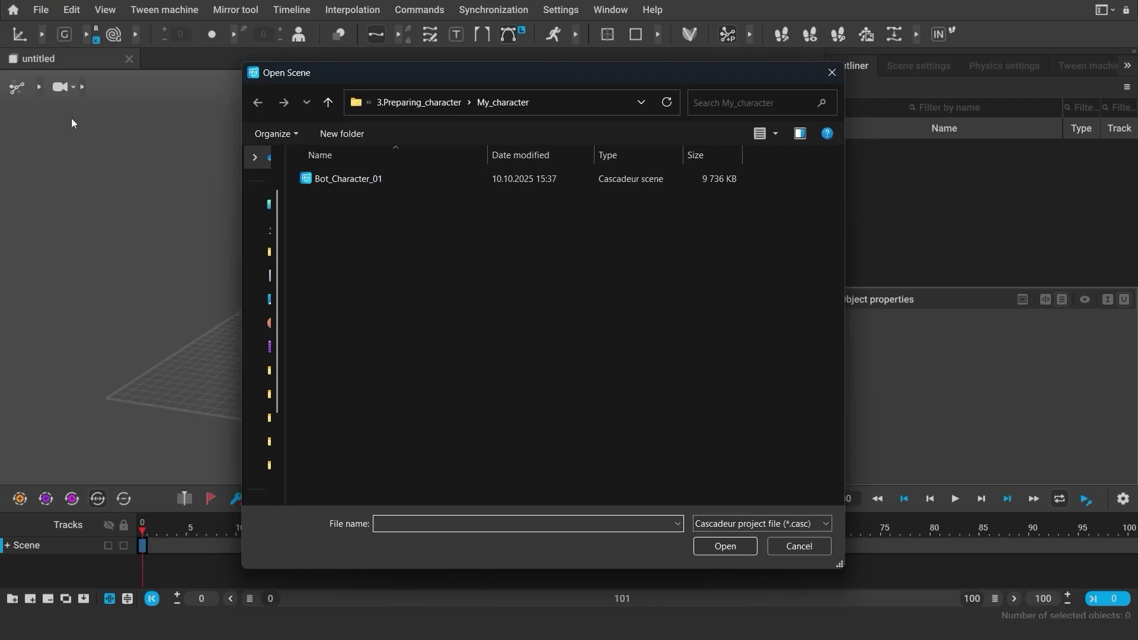
left_click(348, 178)
left_click(714, 545)
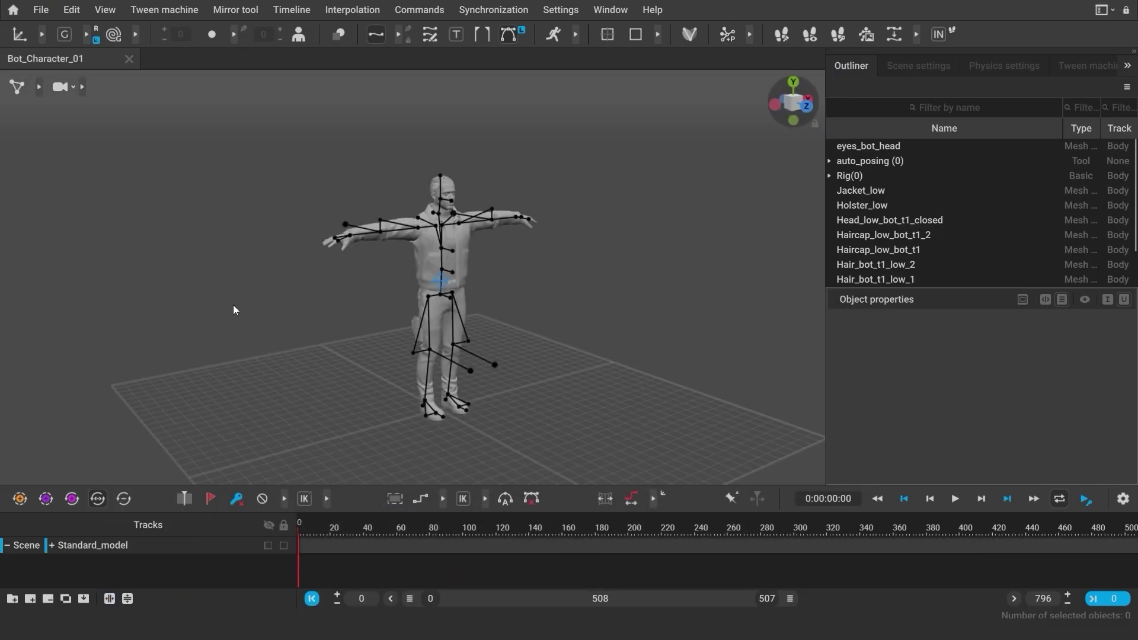
Step: Import Spine_Balkonyscene_01 with the Animation preset onto the bot, filling frames 0–853
left_click(32, 13)
mouse_move(117, 158)
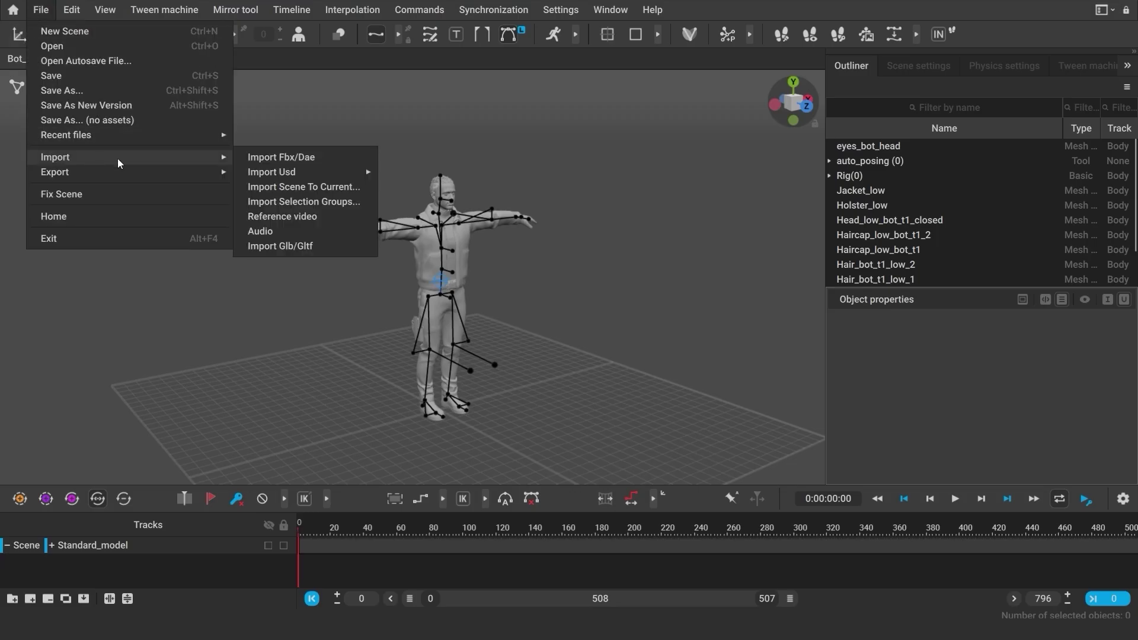
left_click(289, 158)
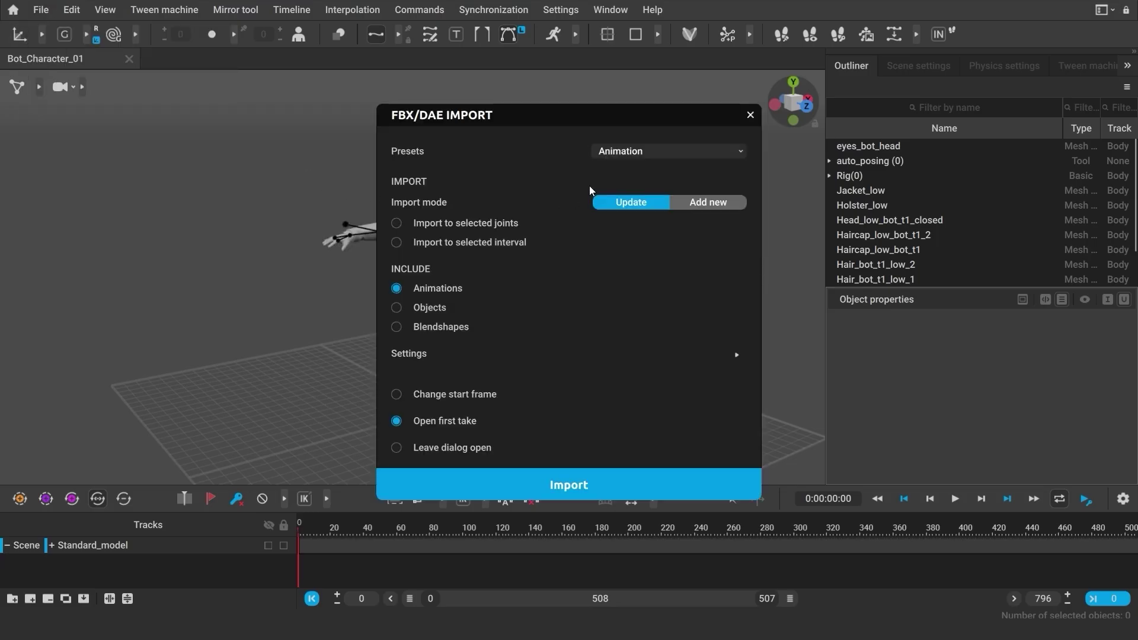
left_click(626, 153)
left_click(628, 156)
left_click(616, 484)
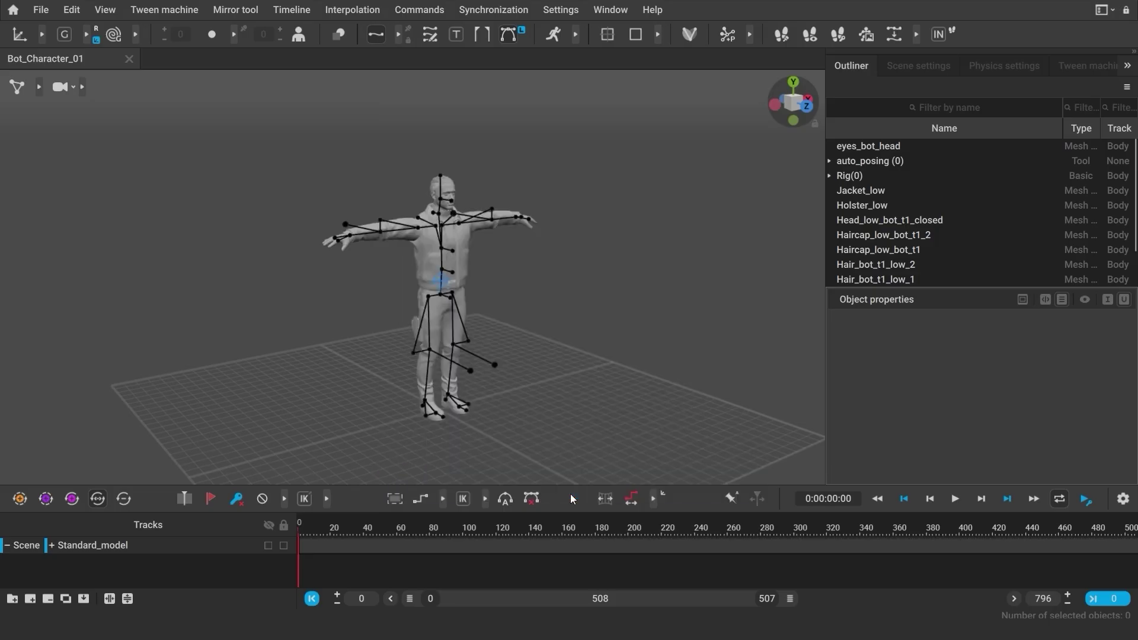
left_click(386, 179)
left_click(732, 549)
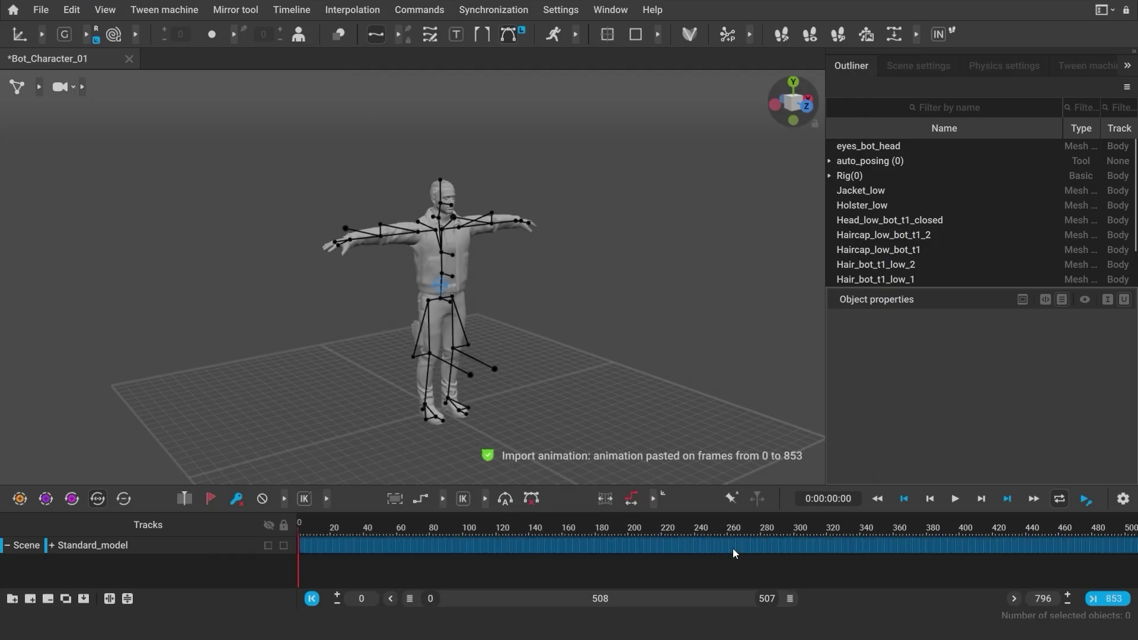
left_click_drag(322, 524, 292, 527)
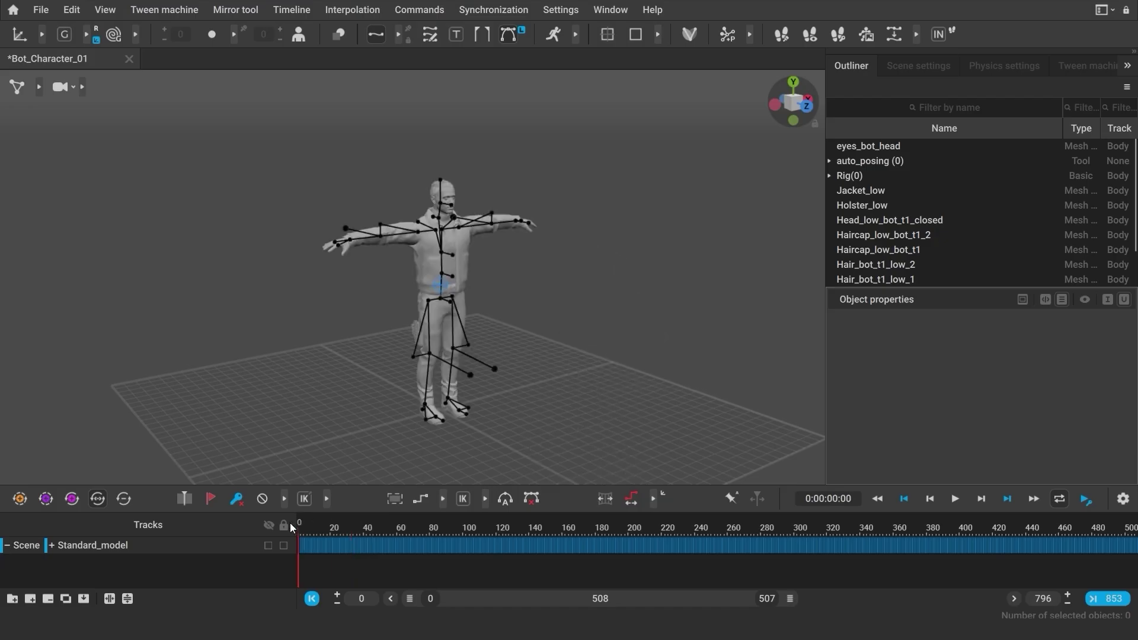
Step: Import the walls-and-beam FBX geometry using the Model preset in Update mode
left_click(41, 9)
mouse_move(80, 160)
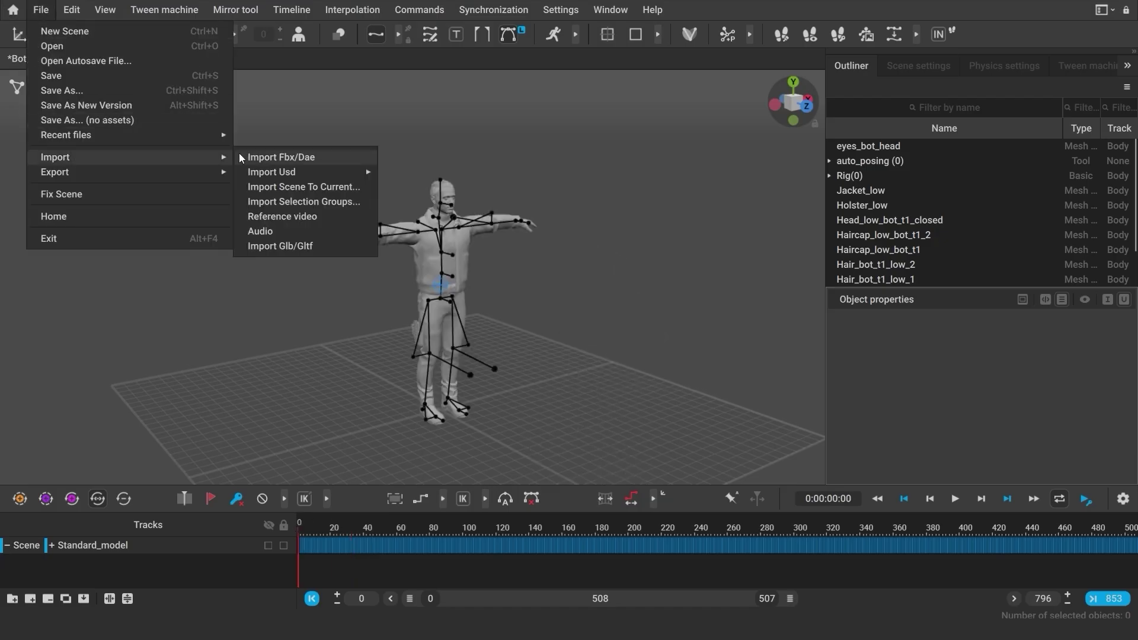
left_click(269, 159)
left_click(630, 154)
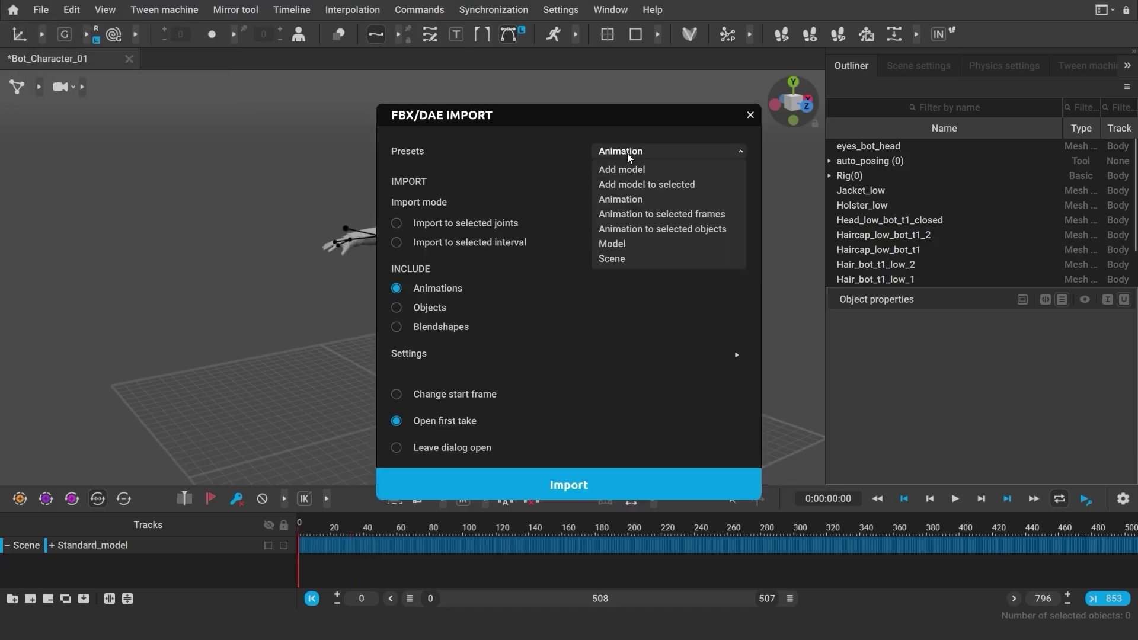
left_click(609, 244)
left_click(631, 204)
left_click(536, 481)
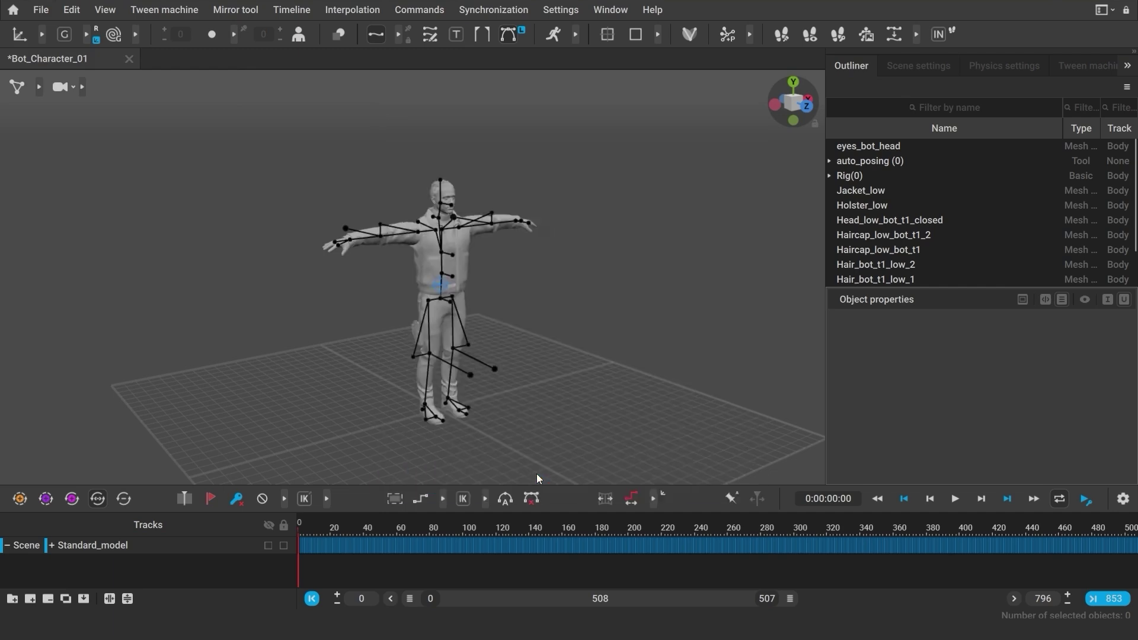
left_click(415, 179)
left_click(724, 546)
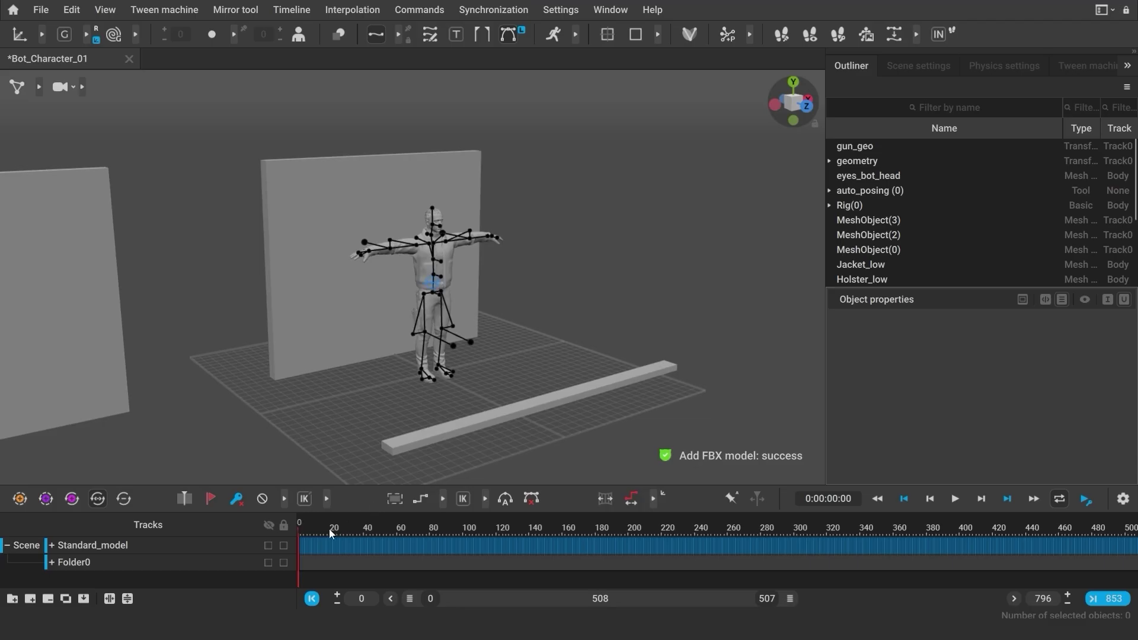
left_click_drag(331, 532, 295, 529)
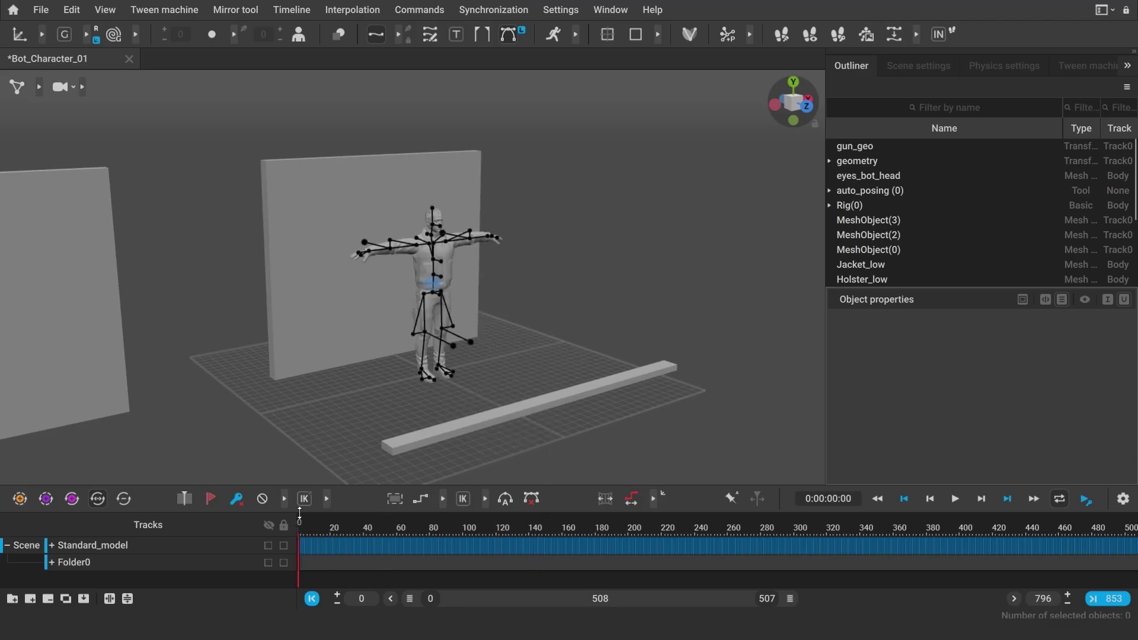
left_click(42, 10)
Step: Save the scene as Bot_Character_01_Balcony in My_character
left_click(85, 91)
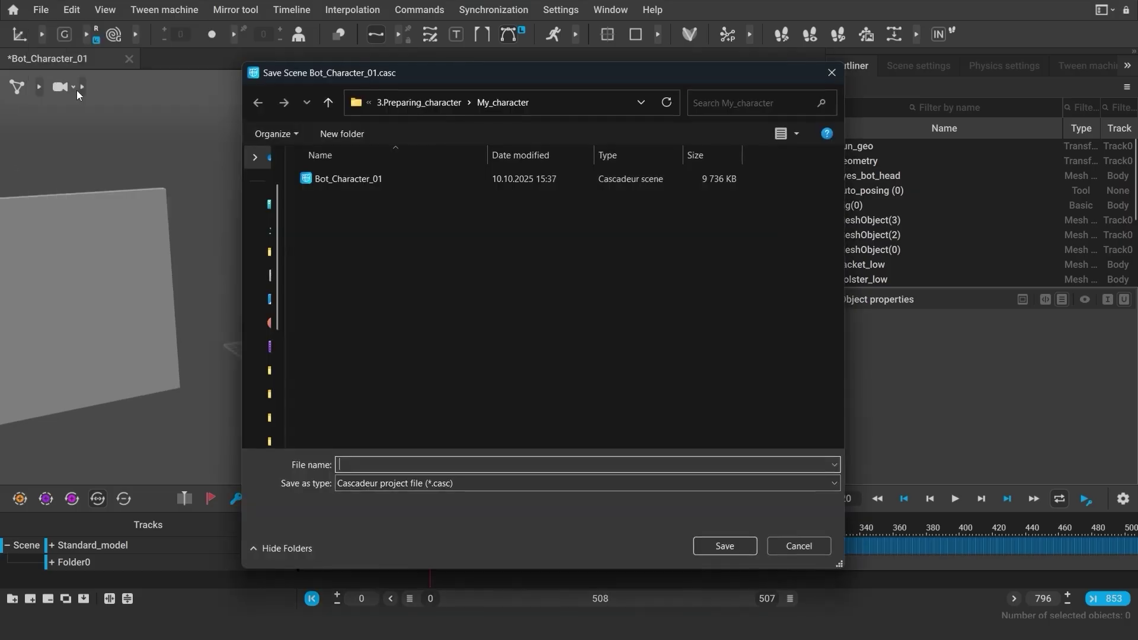
left_click(354, 179)
left_click(449, 462)
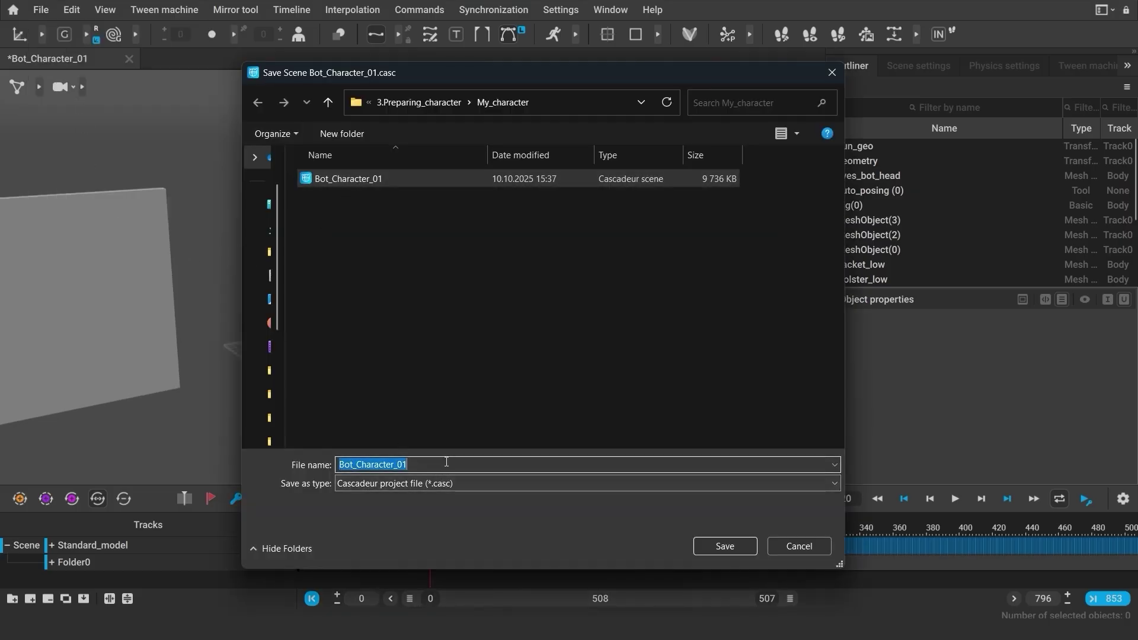
left_click(449, 461)
type("_Balcony")
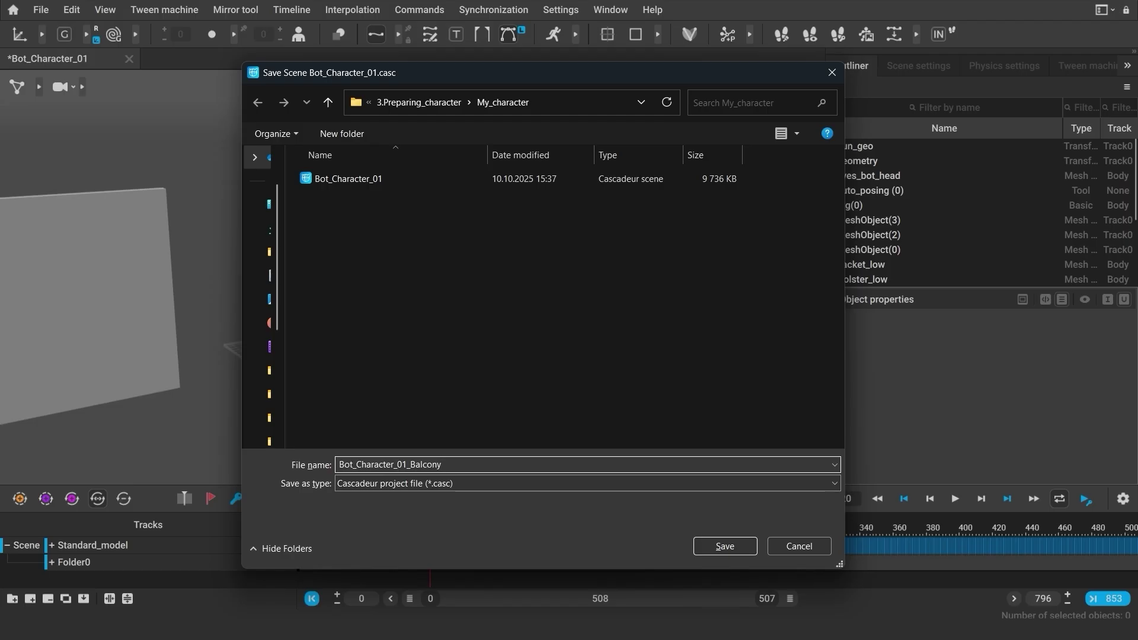
left_click(724, 546)
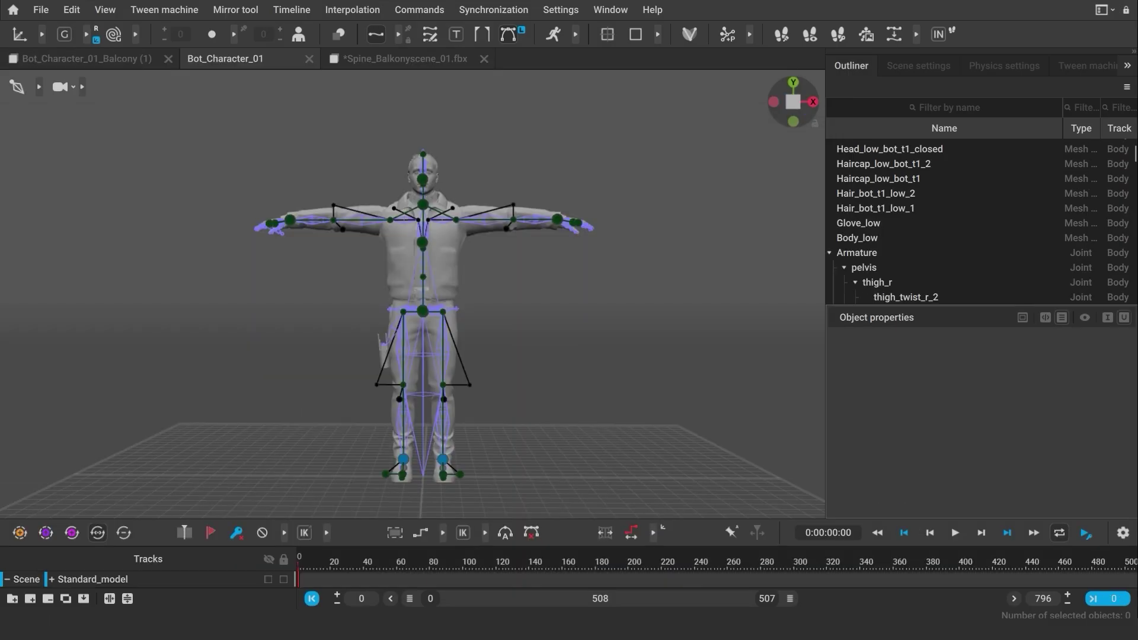
Step: Switch to the Move_One_Dance_01.fbx scene and scrub through the dance up to frame 285
key("ctrl+a")
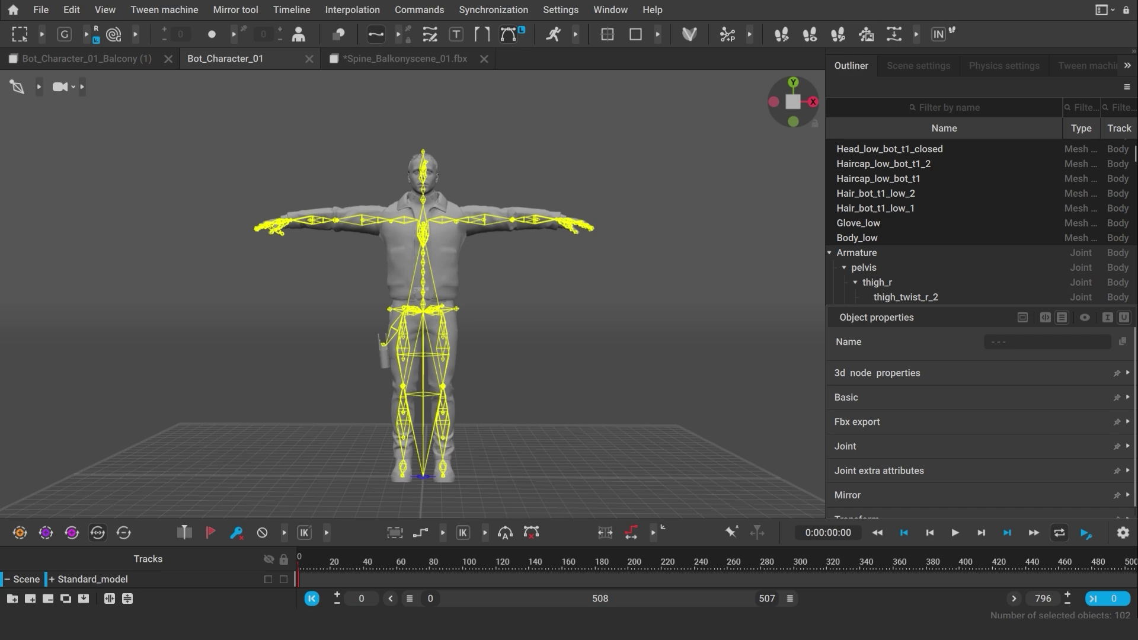
key("ctrl+Tab")
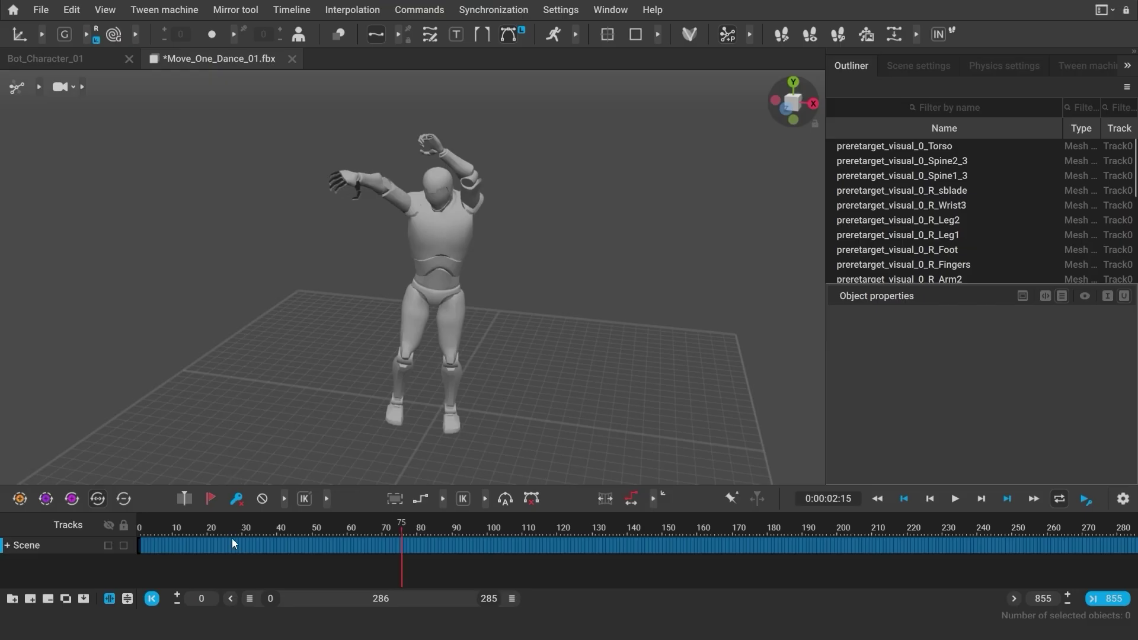
left_click_drag(160, 527, 474, 549)
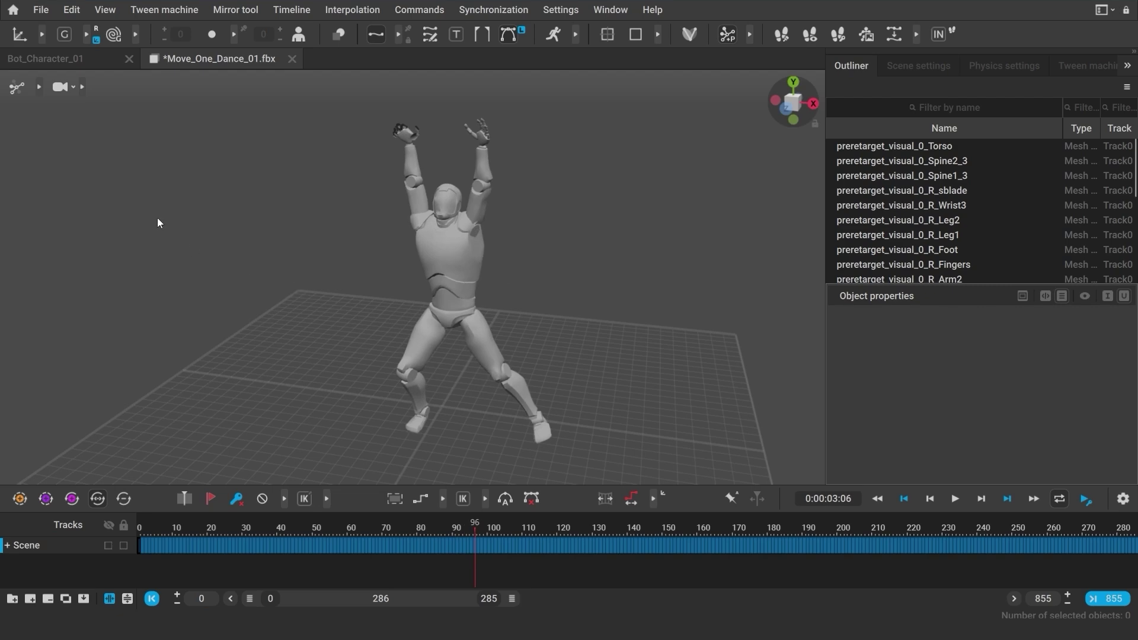
Step: From Bot_Character_01, go to the Home Models library and load the Move AI model
left_click(100, 62)
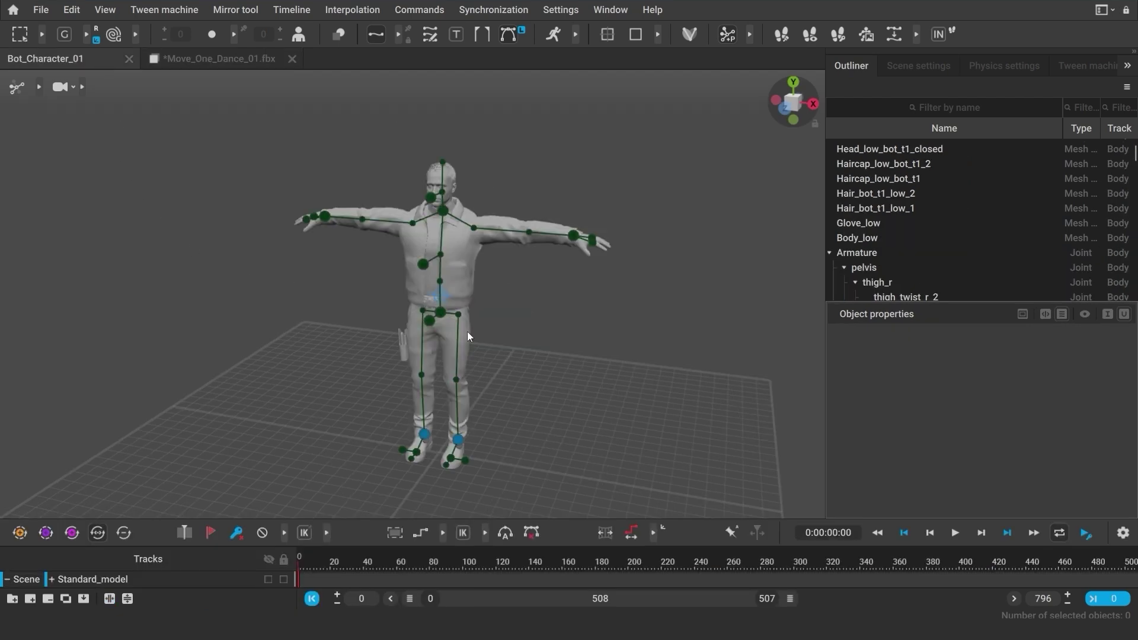
left_click(13, 9)
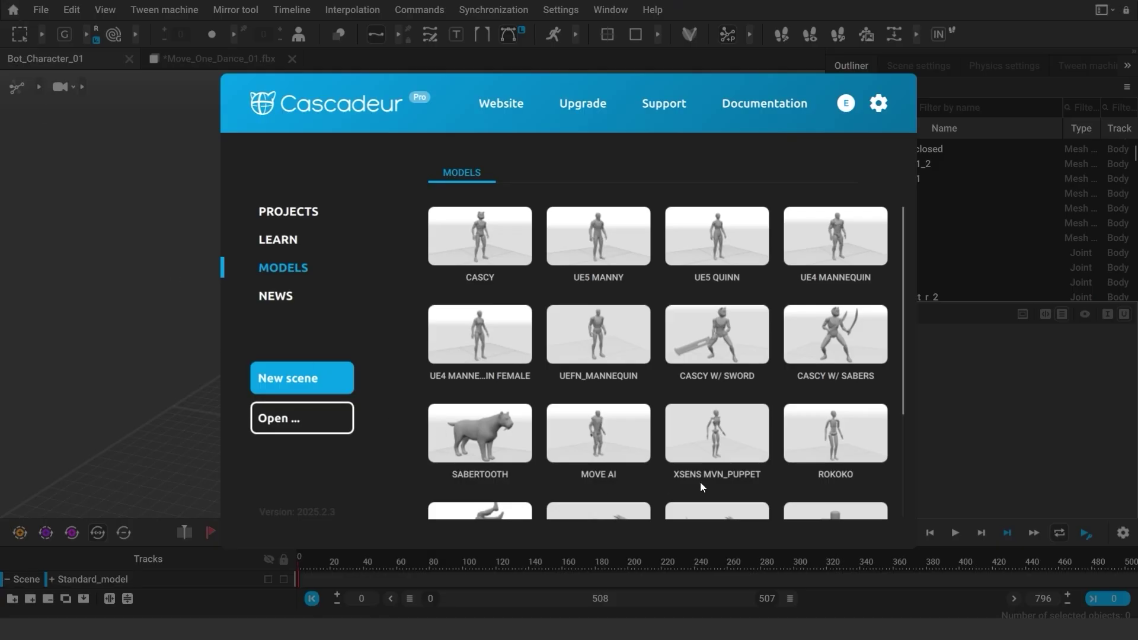
scroll(552, 350, "down", 2)
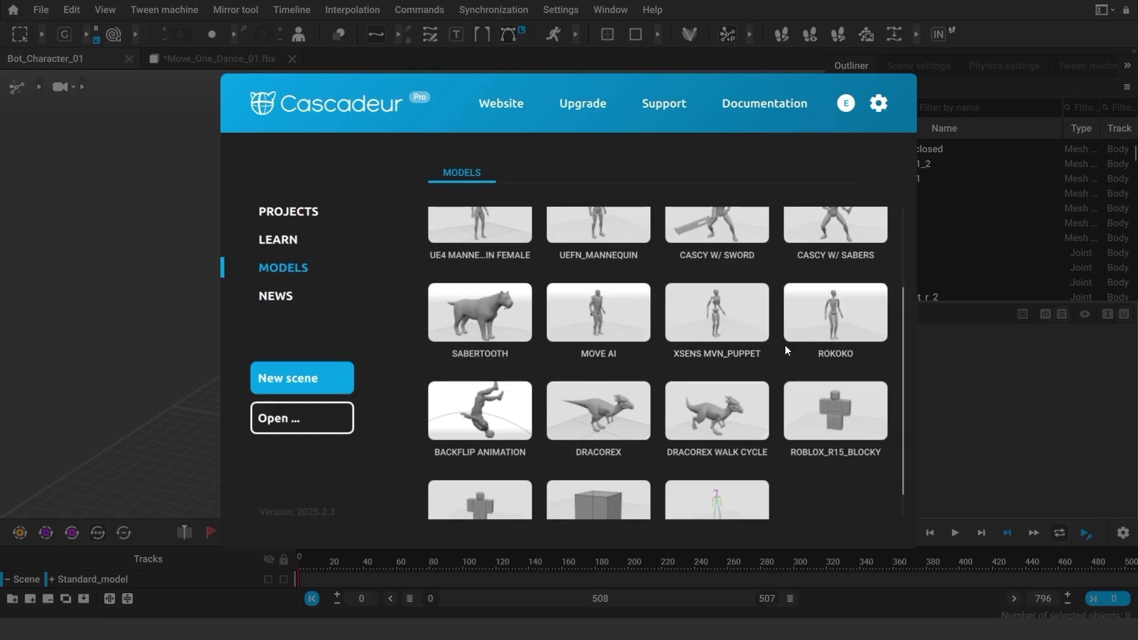
left_click(601, 320)
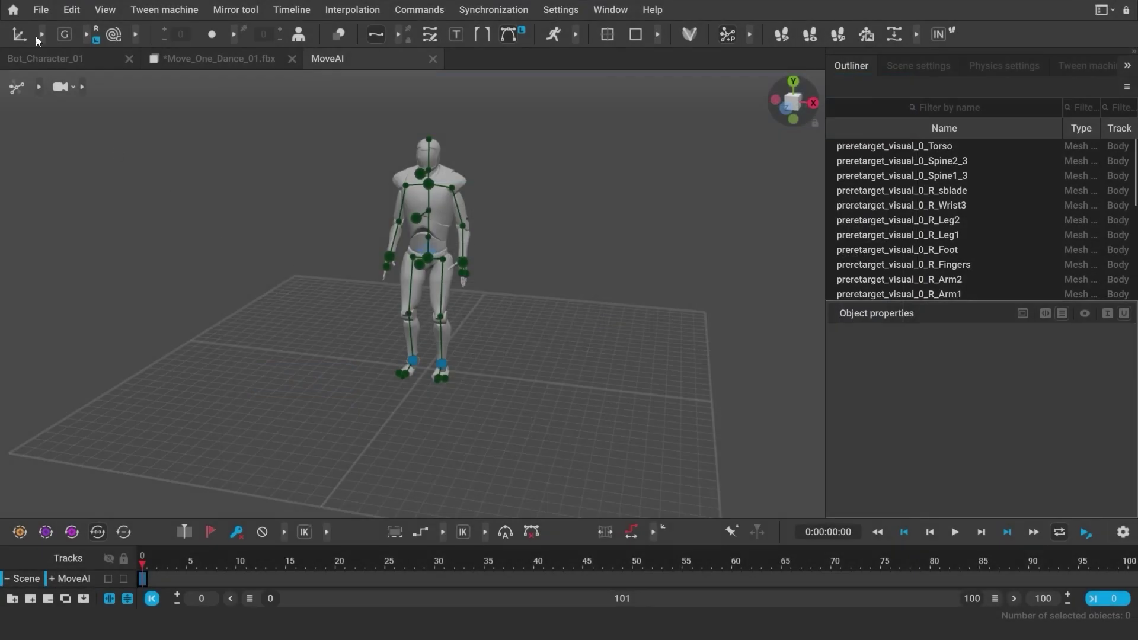
Step: Import Move_One_Dance_01.fbx as a take and extend the timeline to frame 855
left_click(41, 10)
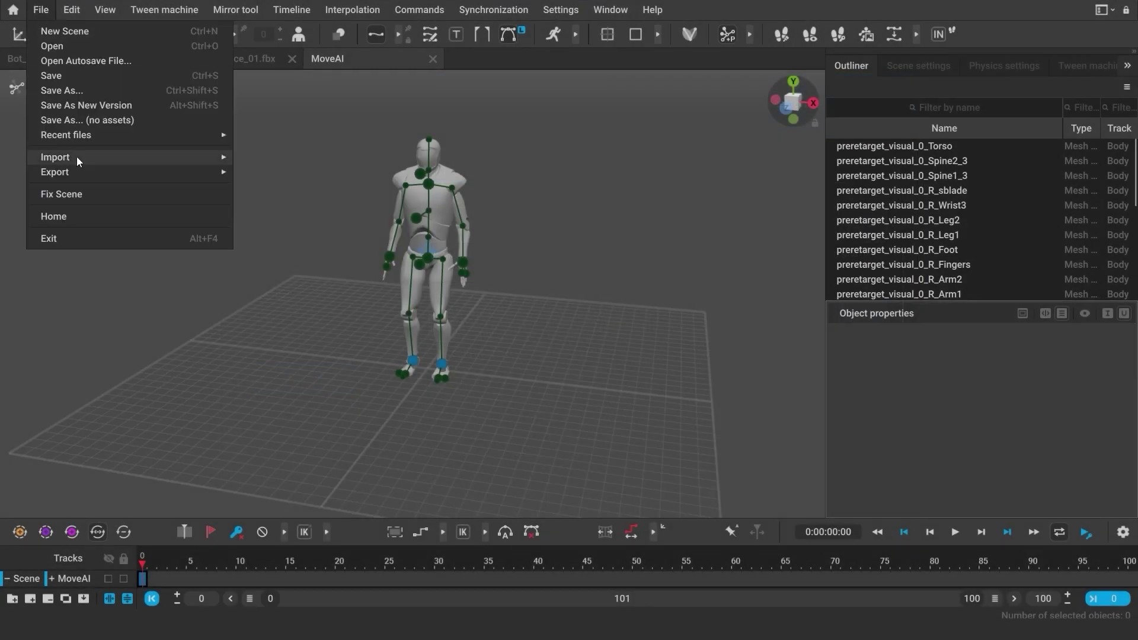
mouse_move(148, 156)
left_click(308, 162)
left_click(591, 480)
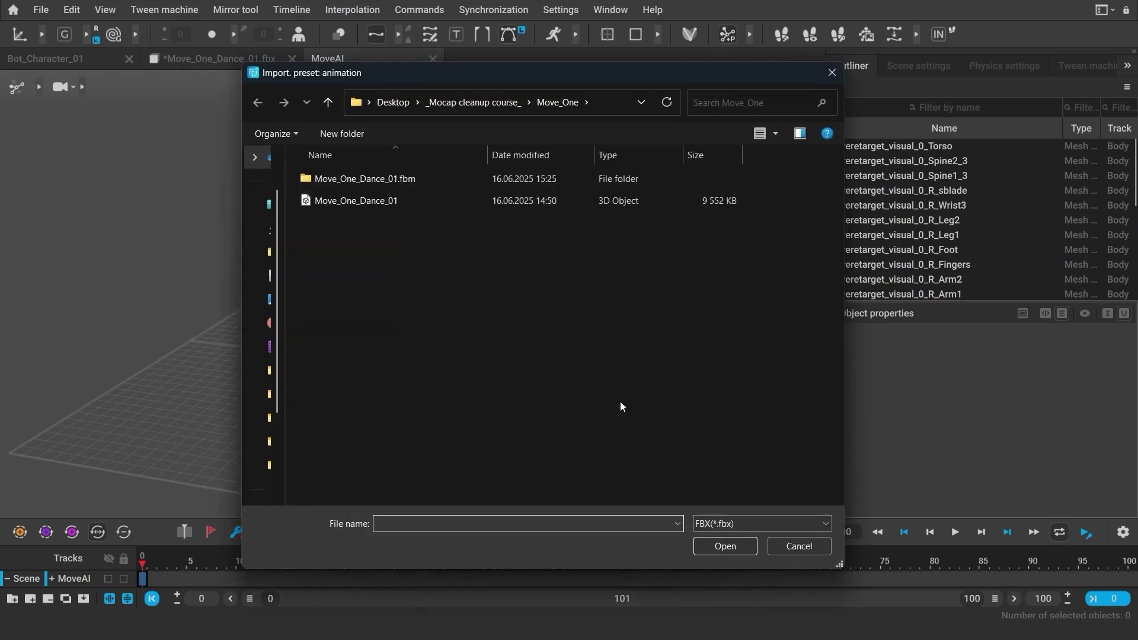
left_click(393, 200)
left_click(719, 544)
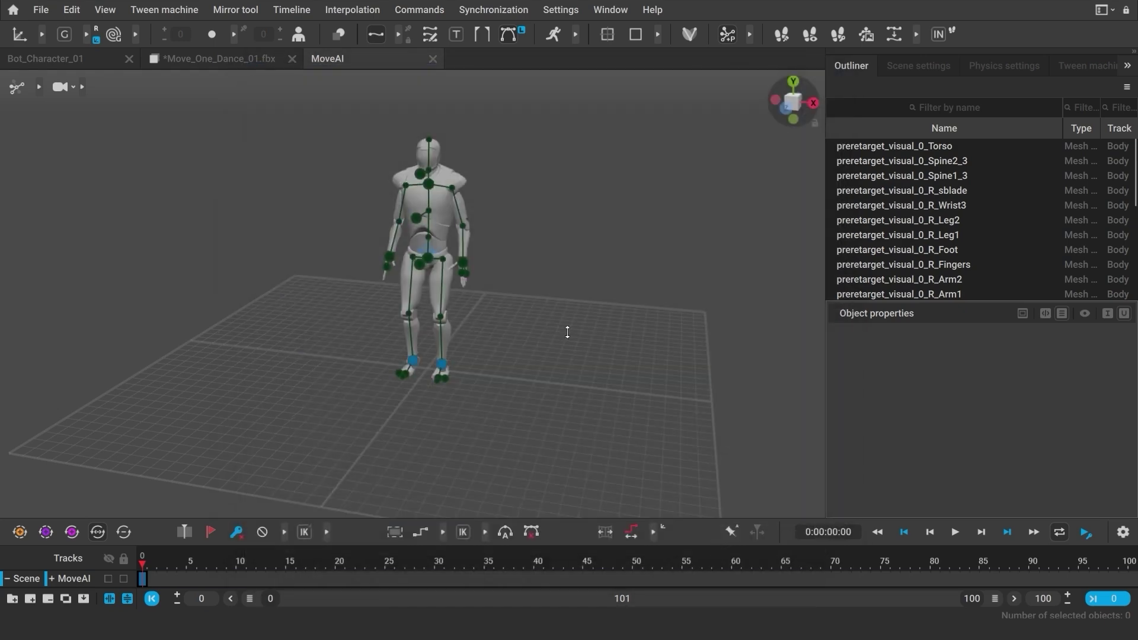
left_click_drag(240, 563, 785, 589)
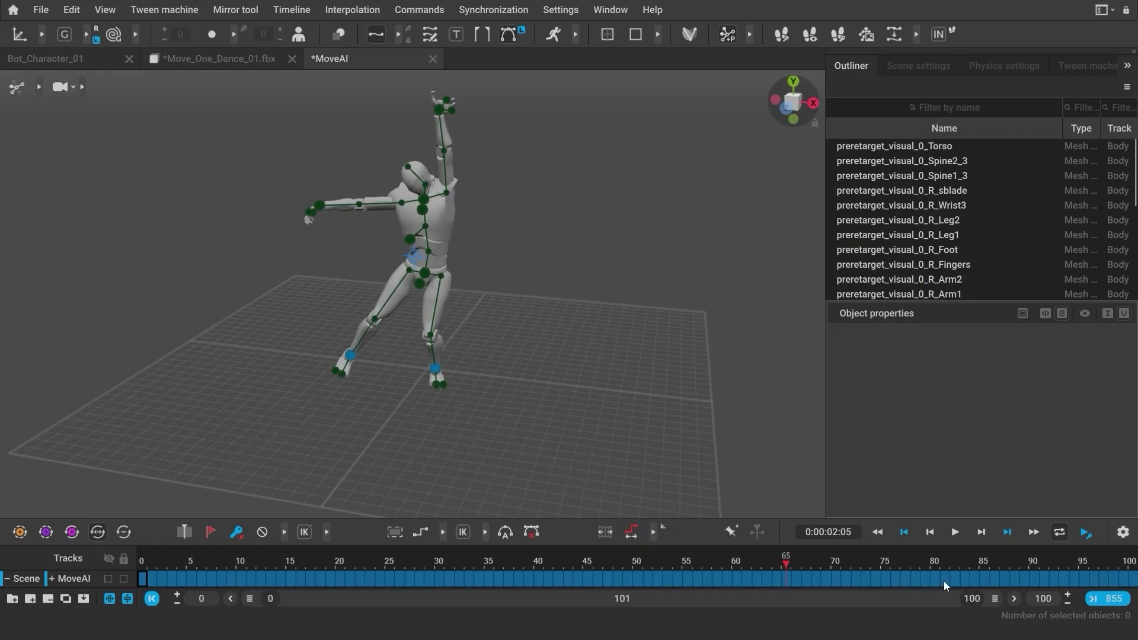
left_click(1114, 603)
left_click_drag(160, 559, 382, 563)
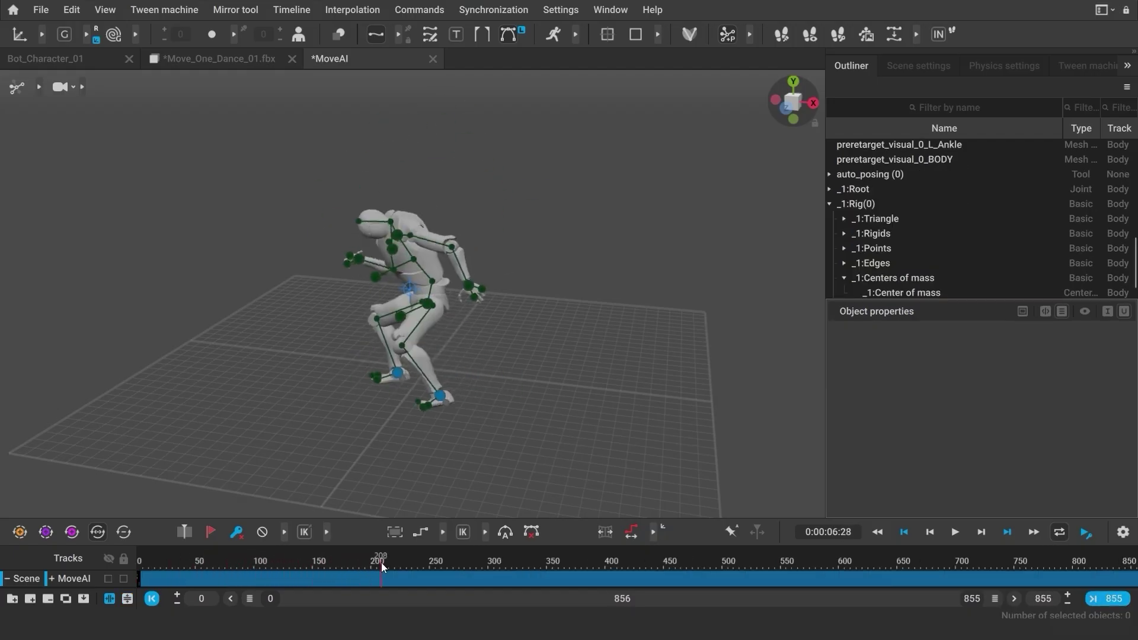
Step: Select the Center of mass and full track interval, then Retargeting Copy the dance
left_click(414, 287)
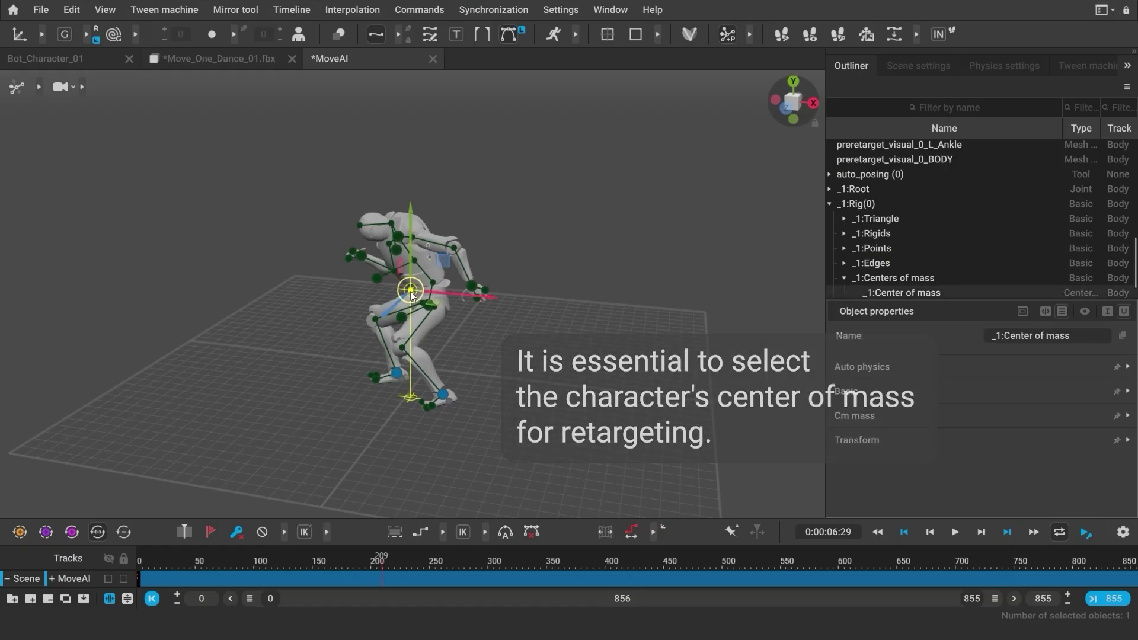
left_click_drag(140, 579, 278, 586)
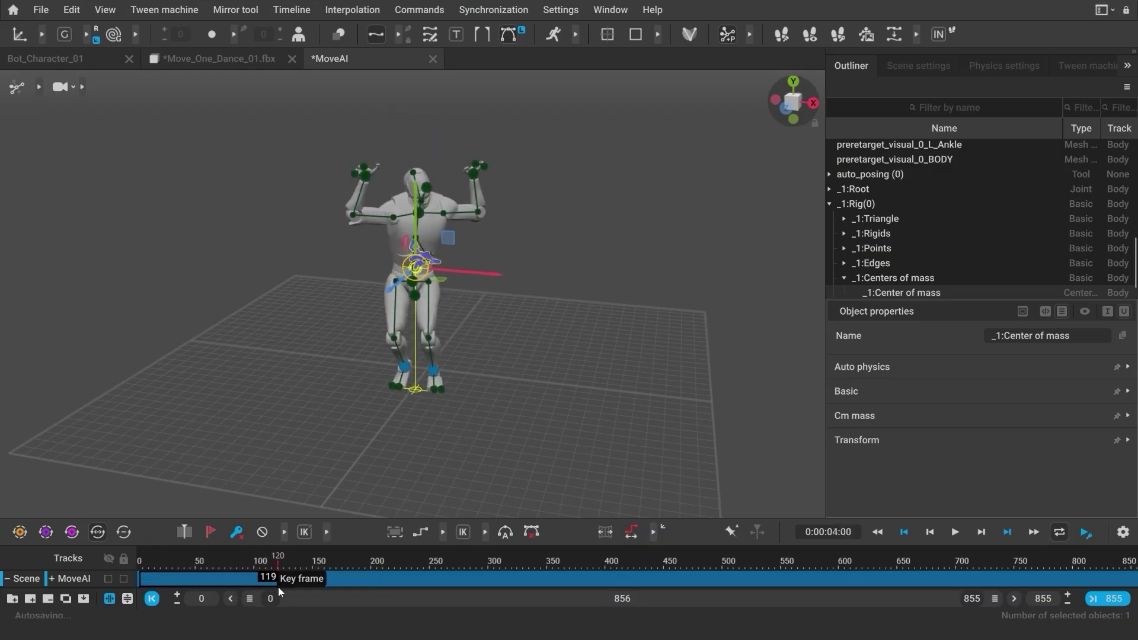
left_click(165, 573)
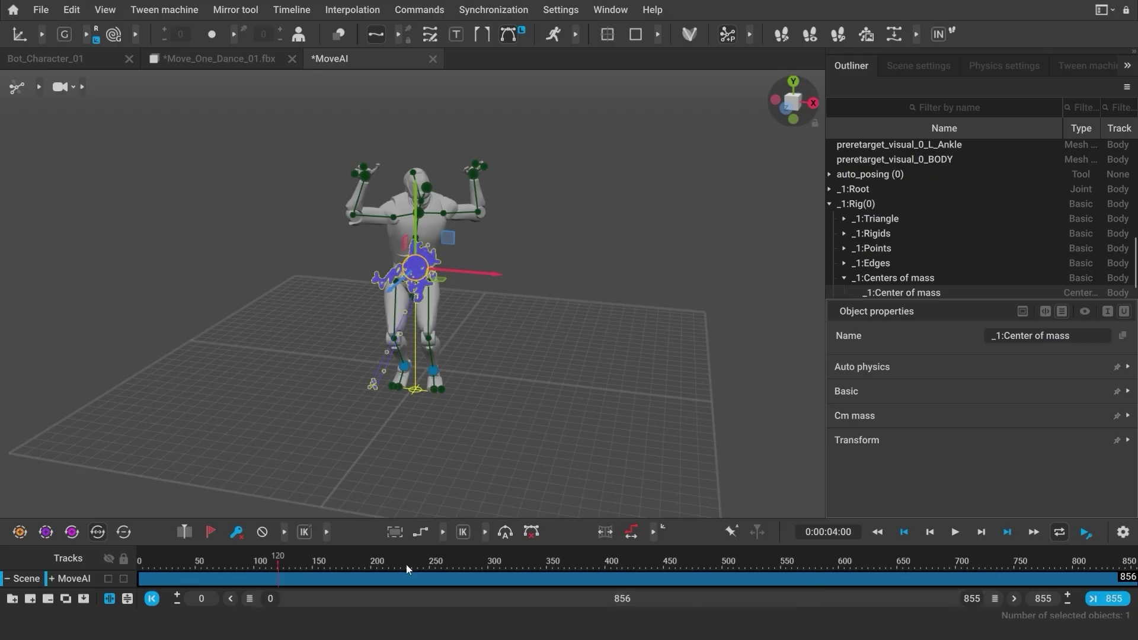
left_click(72, 10)
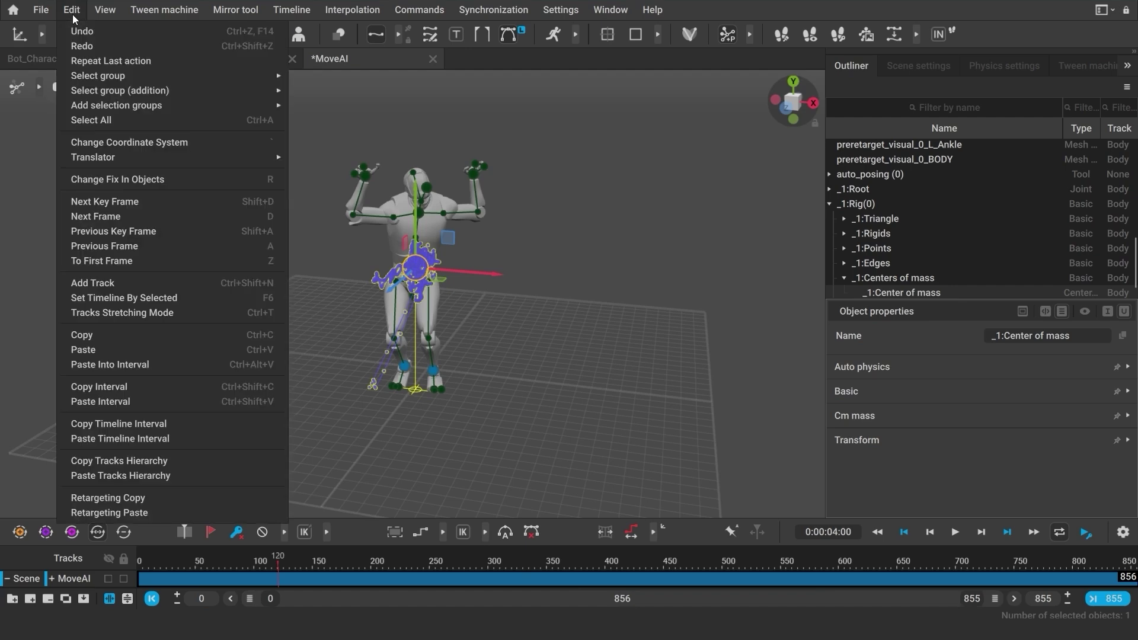
left_click(104, 498)
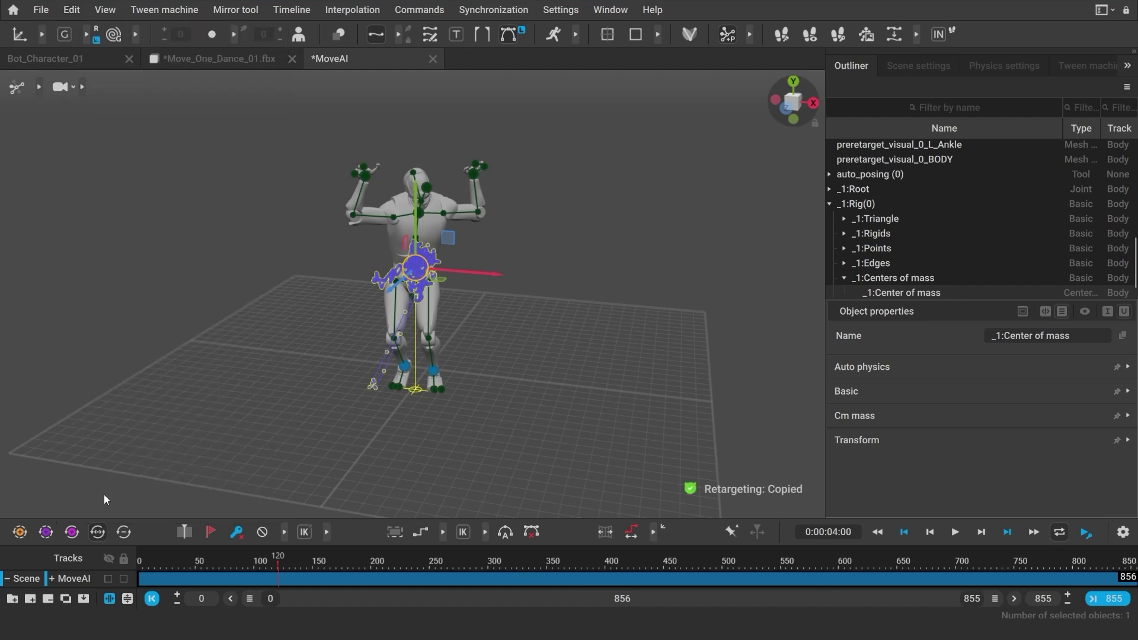
Step: On Bot_Character_01, select Center of mass, extend the interval to 855, and Retargeting Paste
left_click(107, 63)
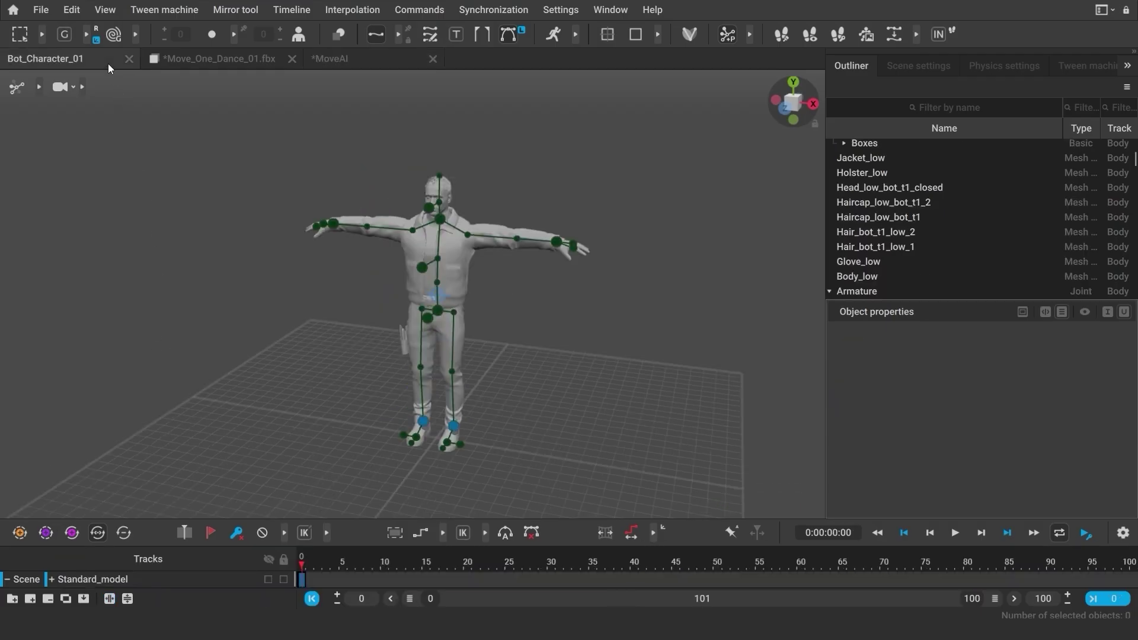
left_click(436, 296)
left_click_drag(305, 566, 699, 563)
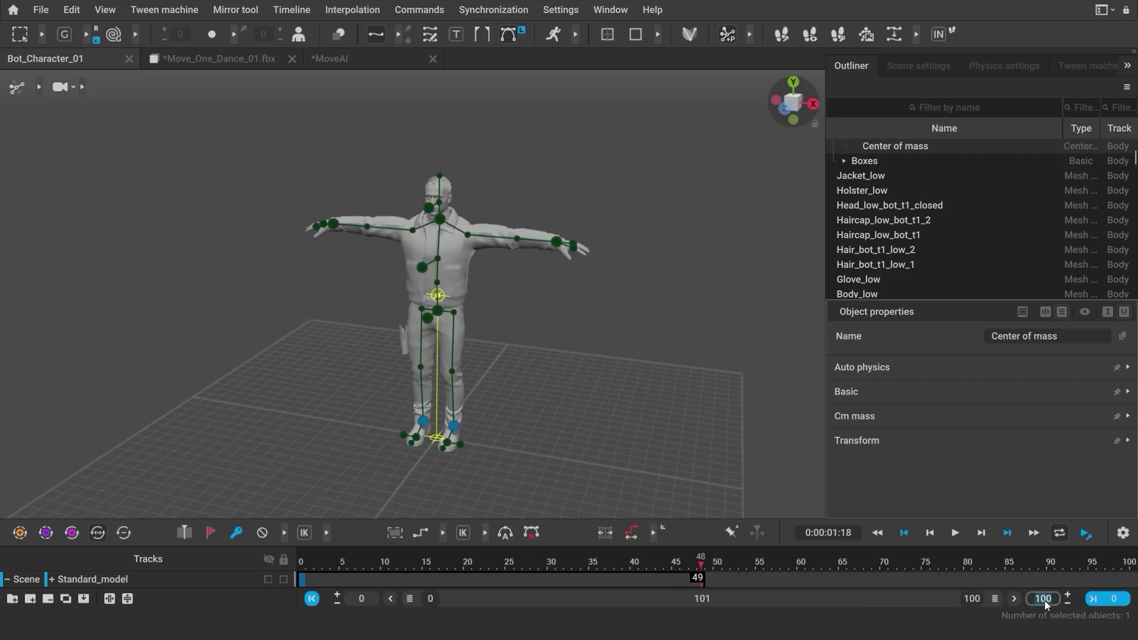
type("55")
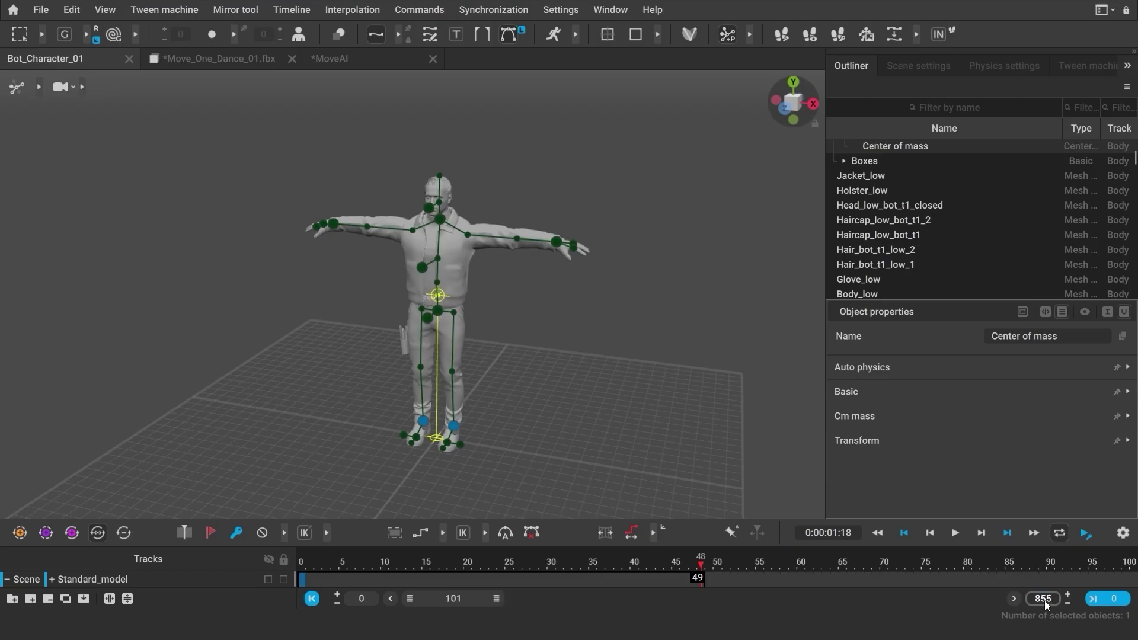
left_click_drag(501, 599, 1012, 595)
left_click_drag(344, 579, 1113, 587)
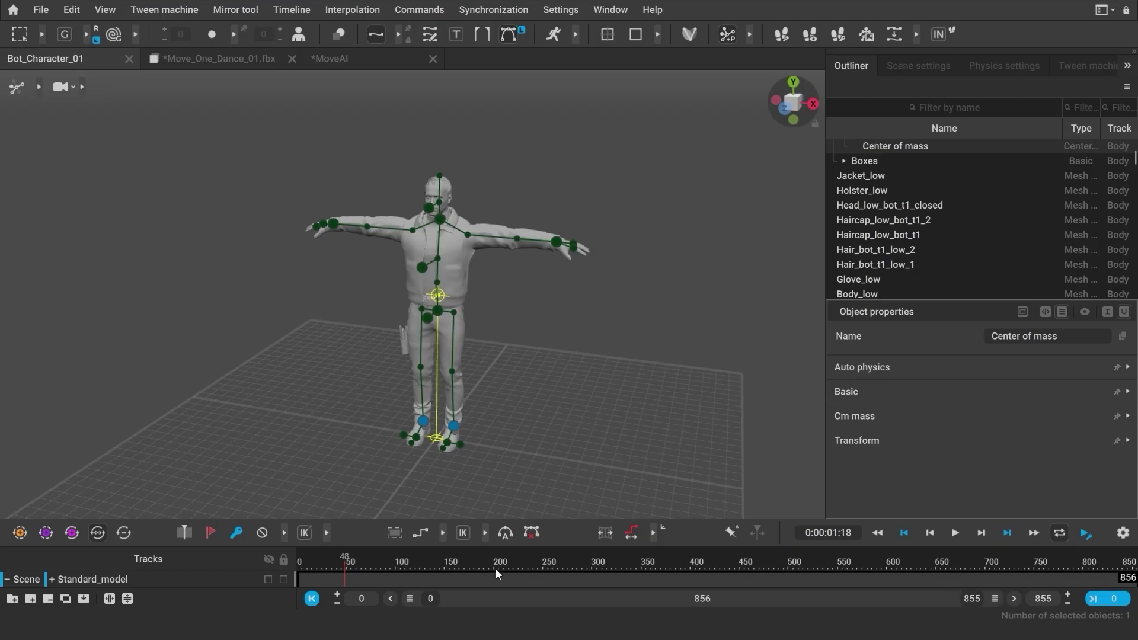
left_click(71, 10)
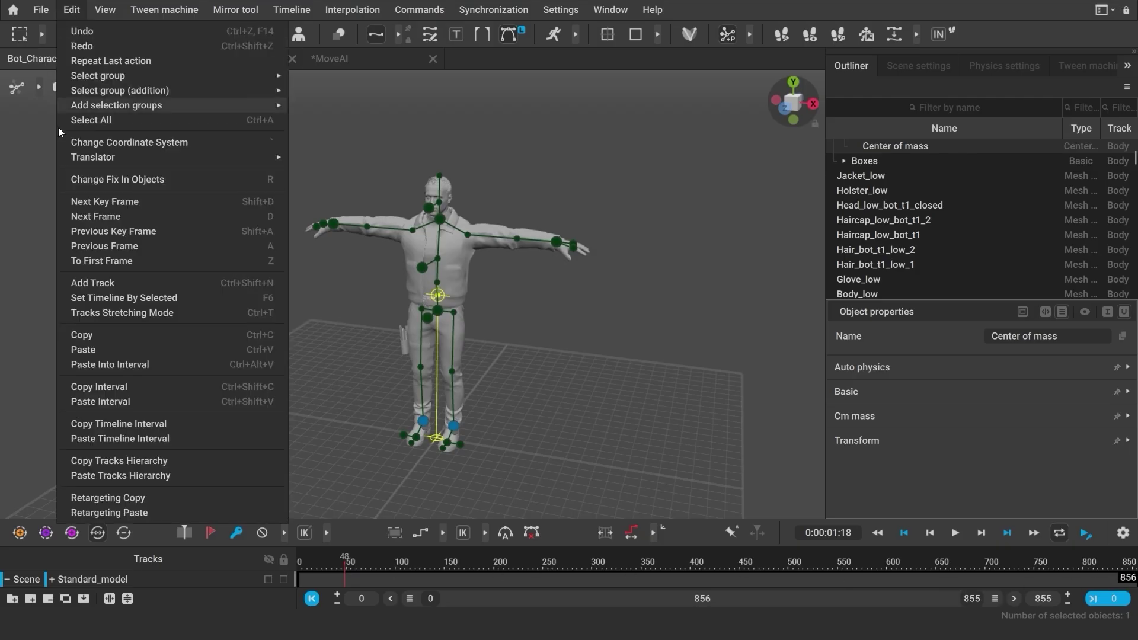
left_click(110, 511)
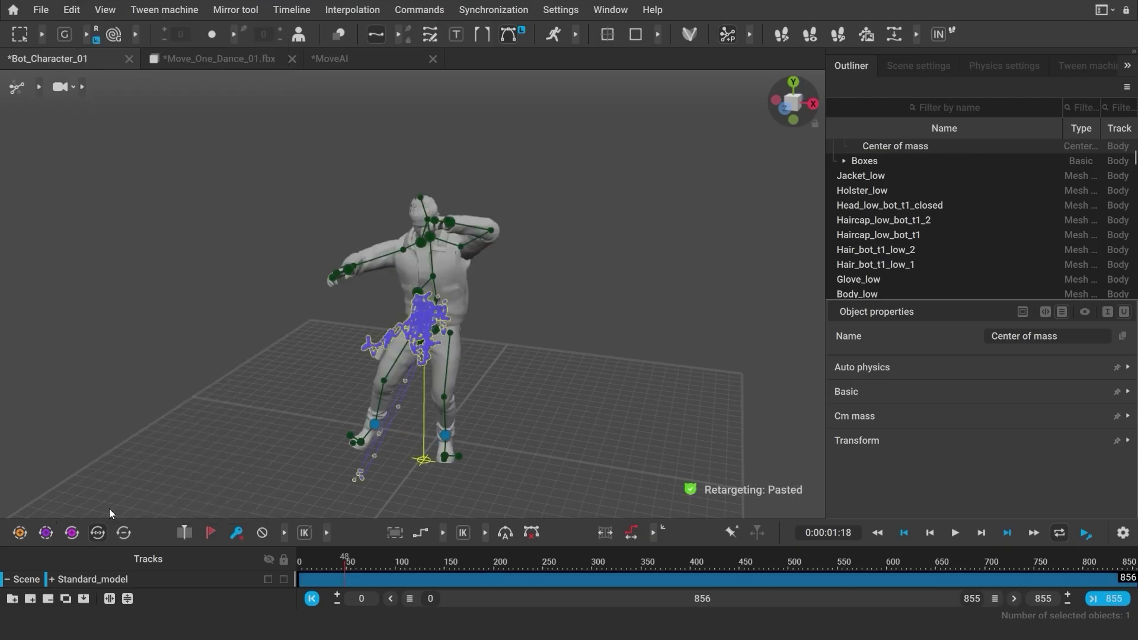
Step: Deselect the center of mass and play Bot_Character_01's retargeted dance animation
left_click(543, 470)
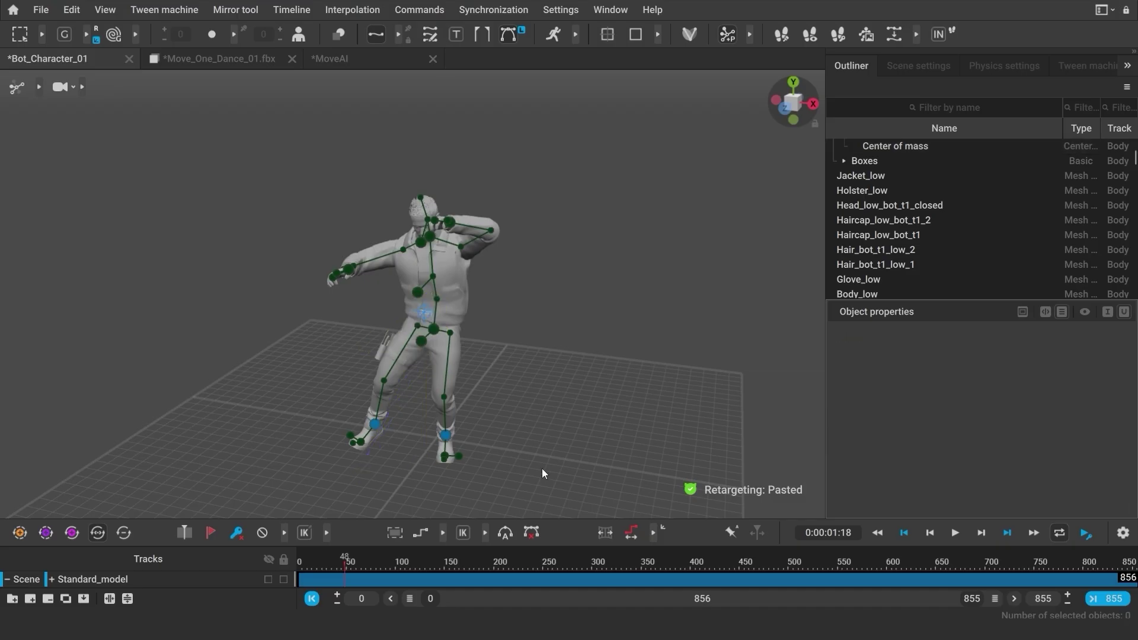
left_click(951, 534)
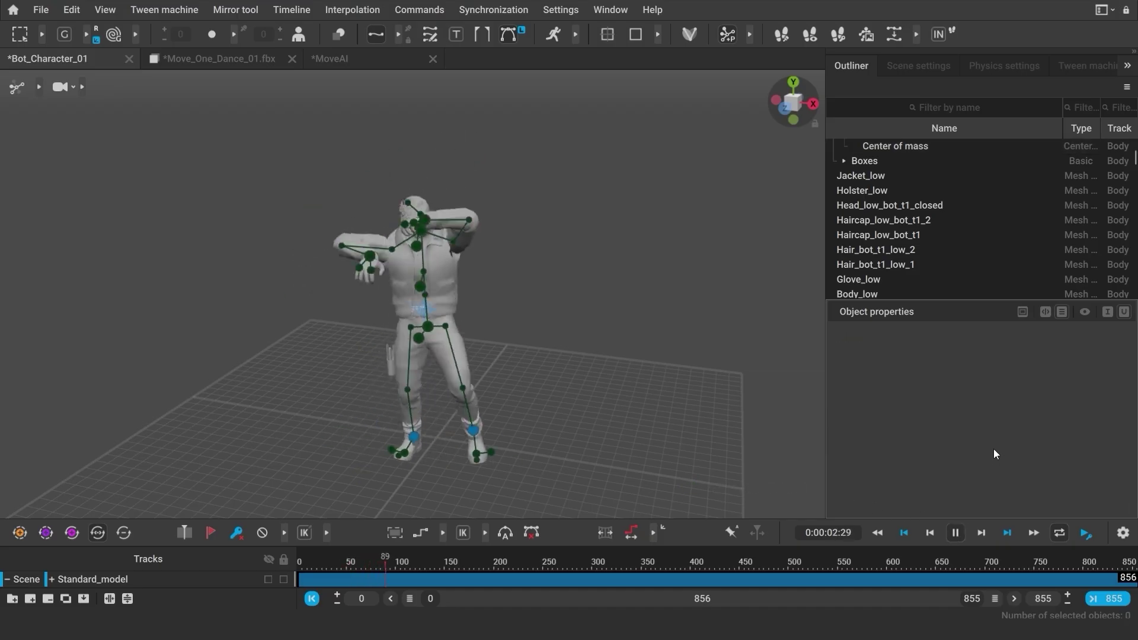